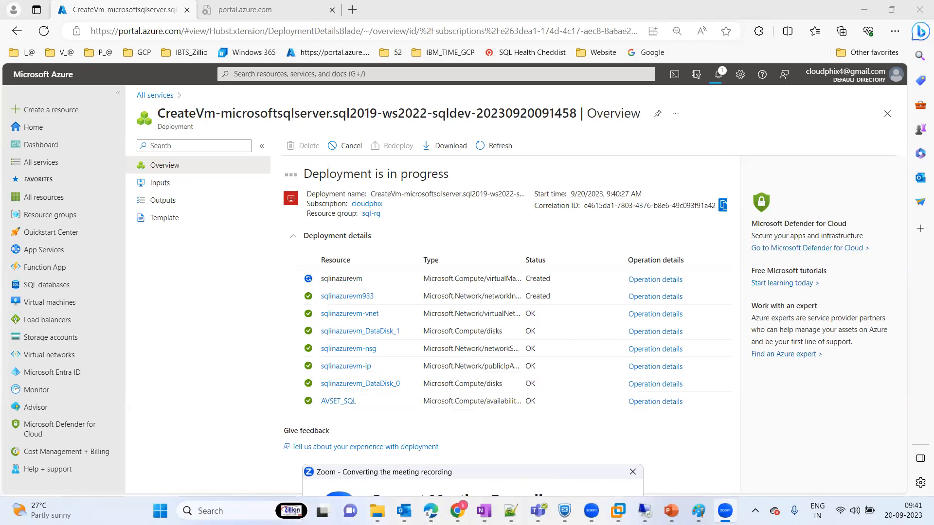
Glance at the availability diagram in Paint, then read the Day -3 Demo: SQL Server in Azure VM notes in OneNote.
click(698, 511)
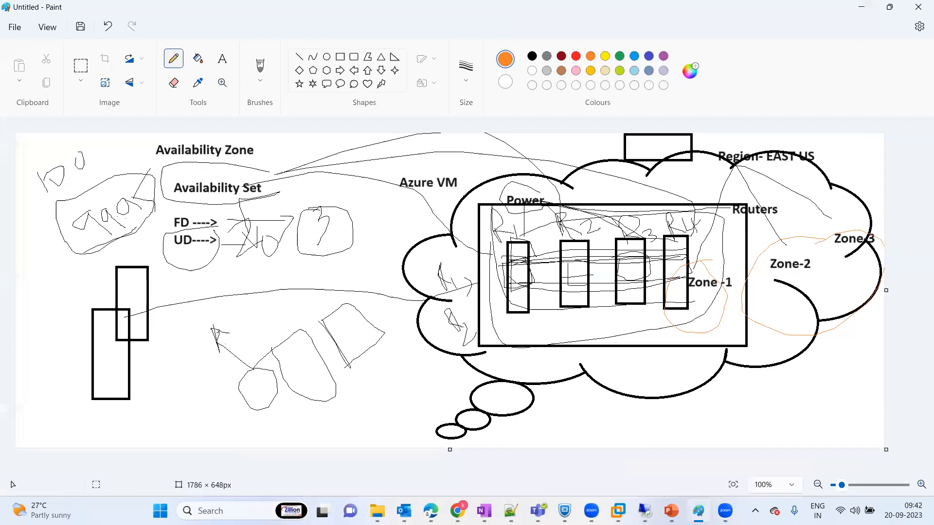
click(698, 511)
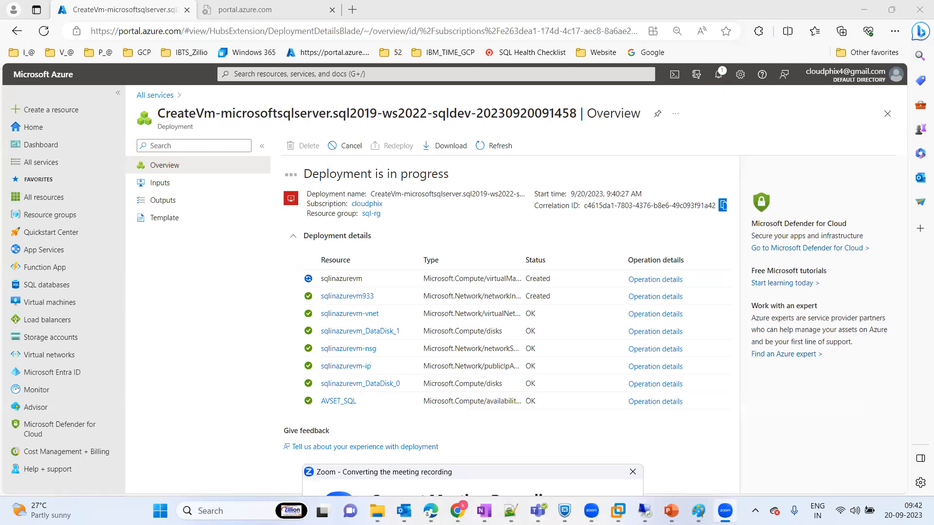
click(483, 509)
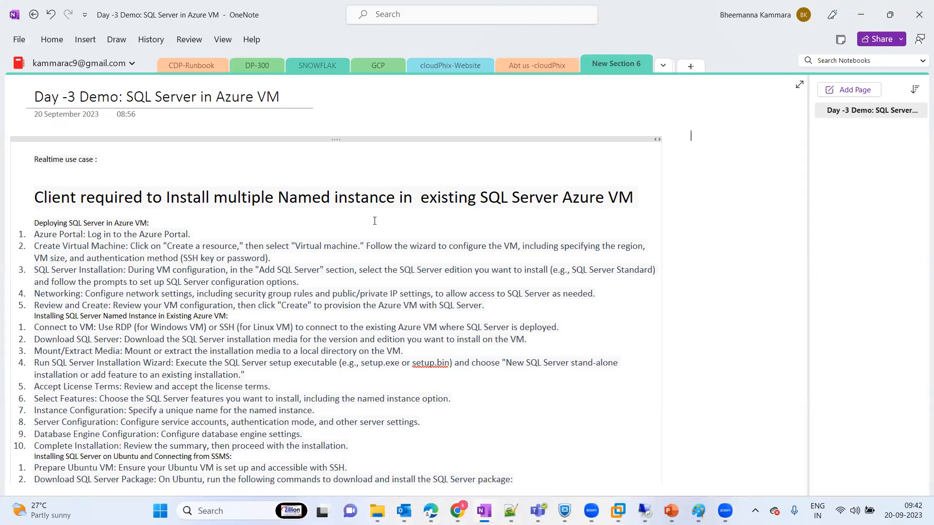
click(227, 2)
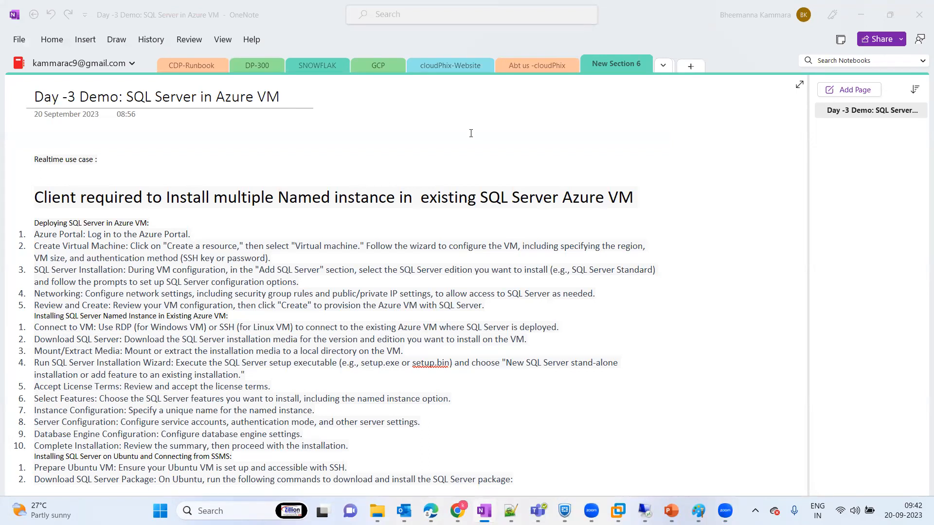
click(861, 16)
click(860, 16)
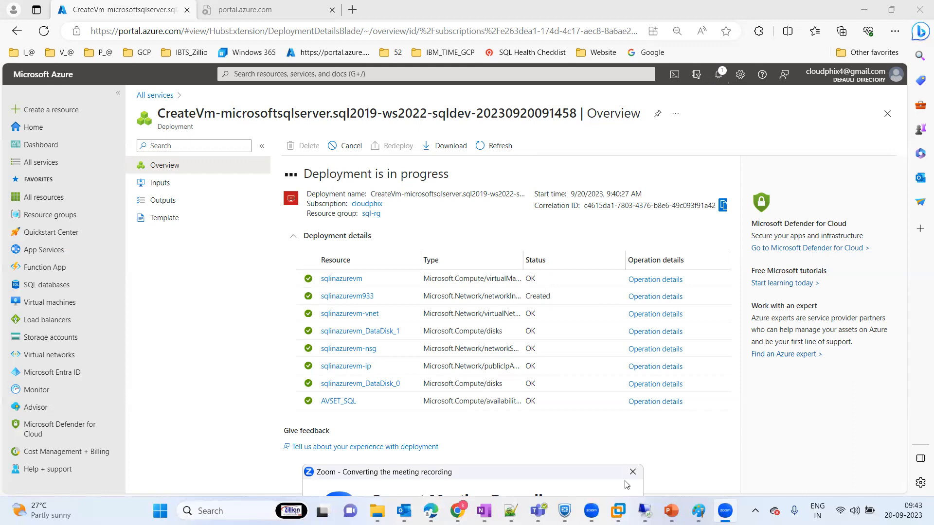
Alternate between the SQL Server demo notes in OneNote and the Azure portal in Edge to check the VM deployment's progress.
mouse_move(484, 510)
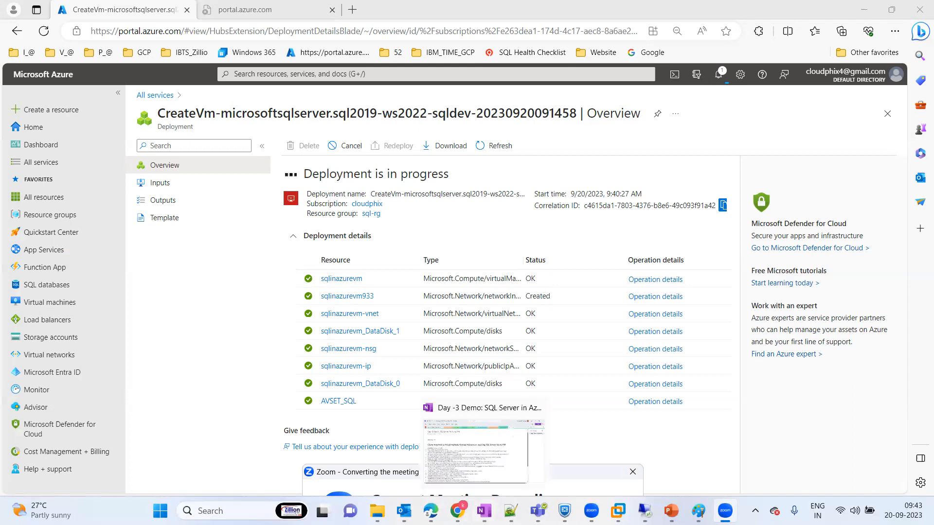
click(472, 446)
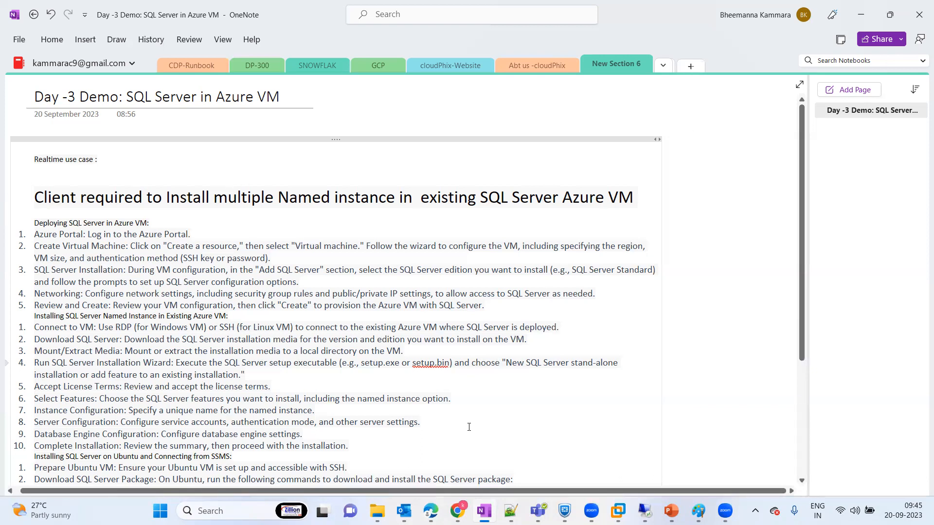
mouse_move(457, 511)
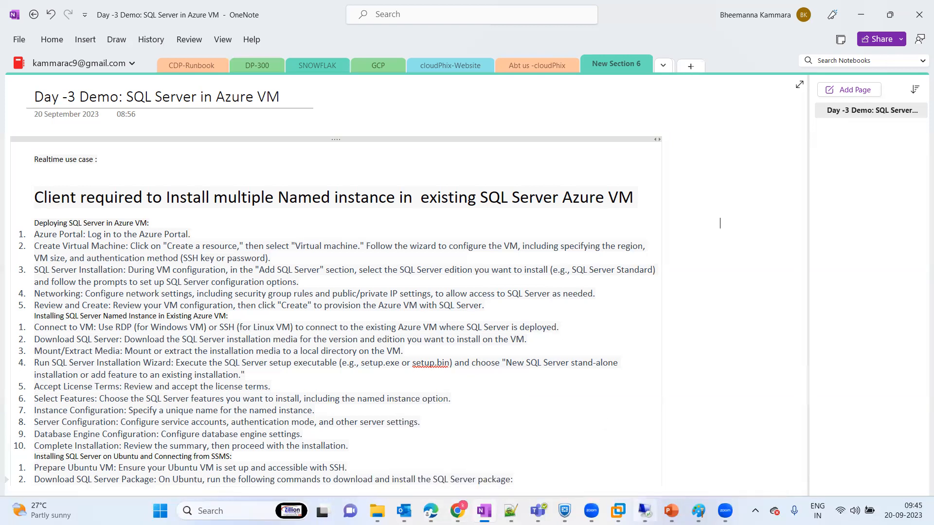
mouse_move(430, 511)
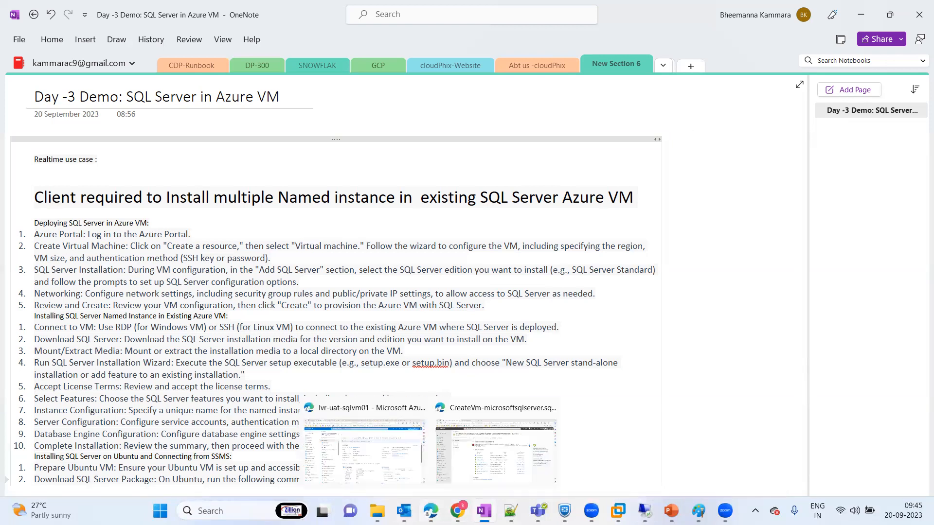
click(465, 470)
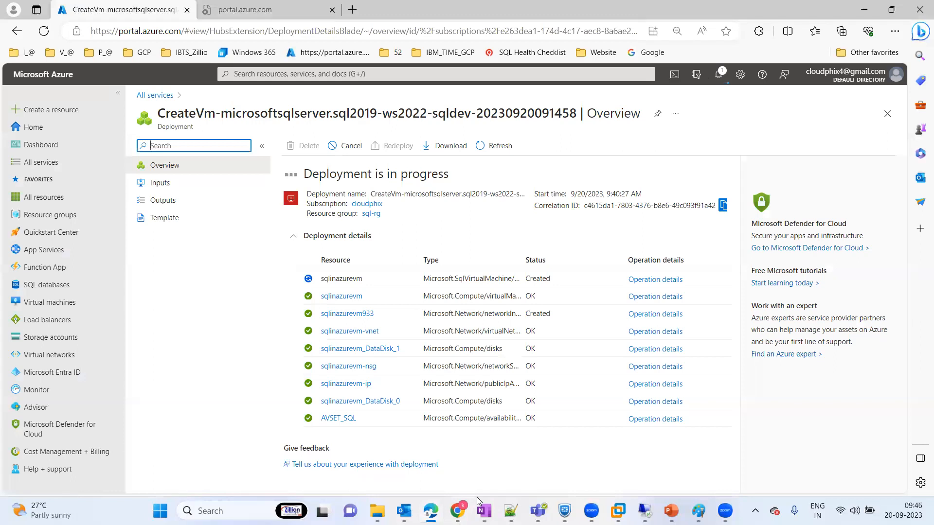
click(484, 510)
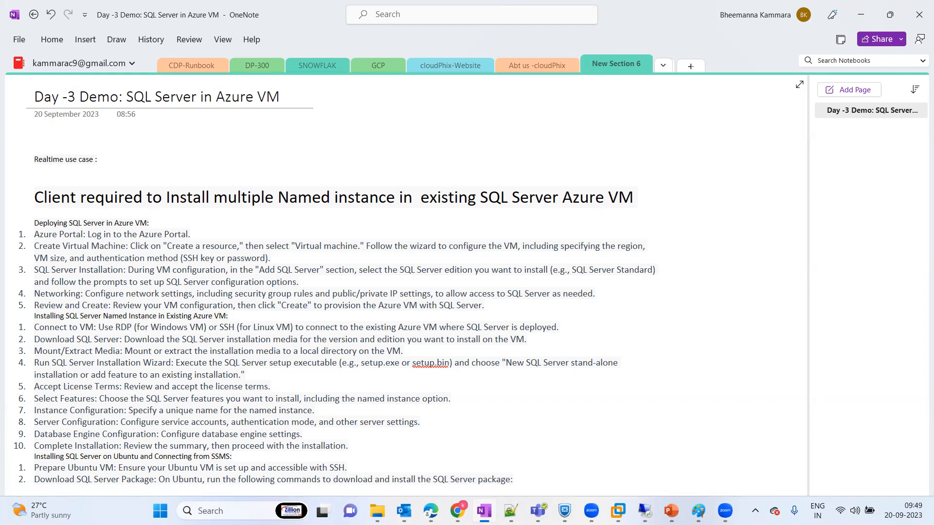
key(alt+Tab)
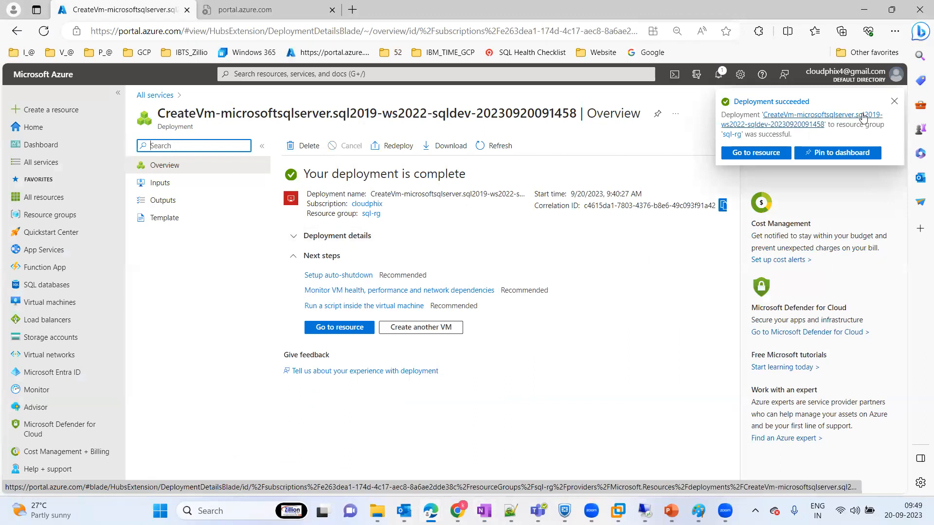
Dismiss the deployment notification and open the deployed sqlinazurevm resource.
click(894, 101)
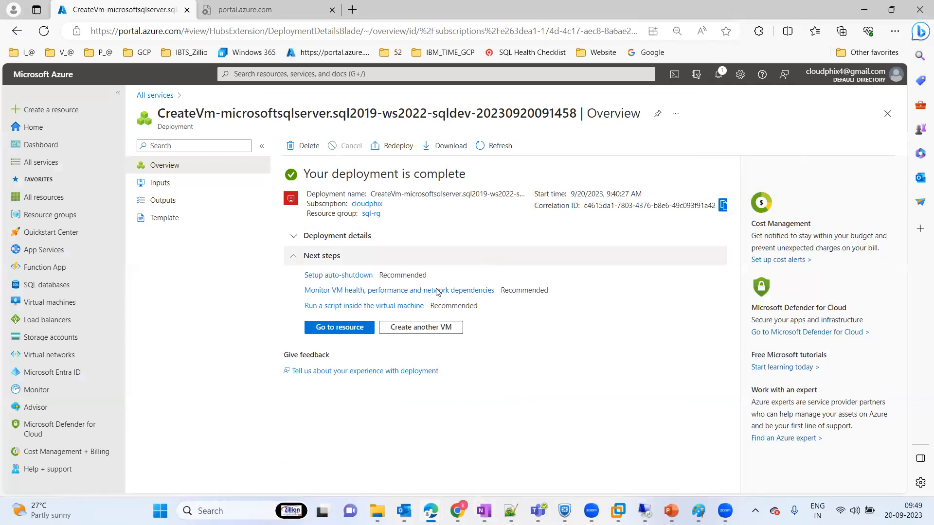
click(347, 329)
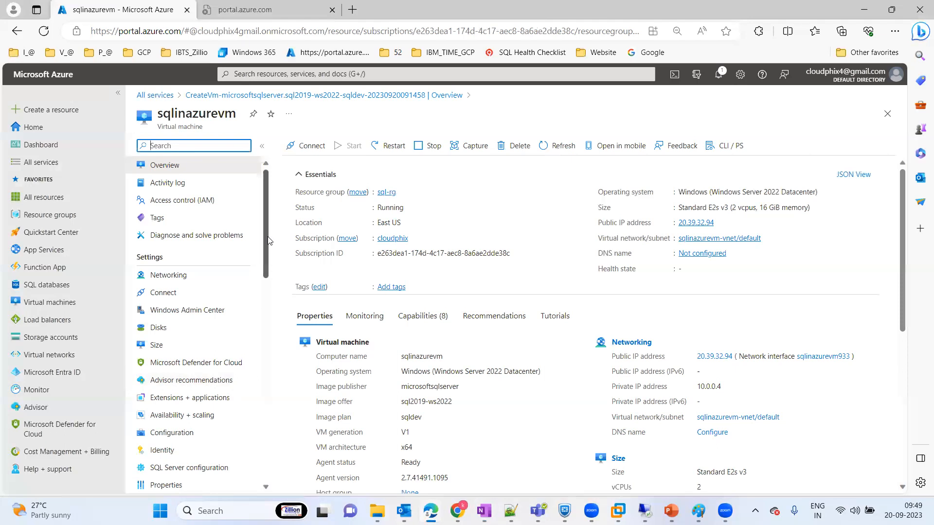
Examine the VM's Availability + scaling settings for its fault domain, update domain and availability set, and close the VM's page.
drag(267, 250, 261, 347)
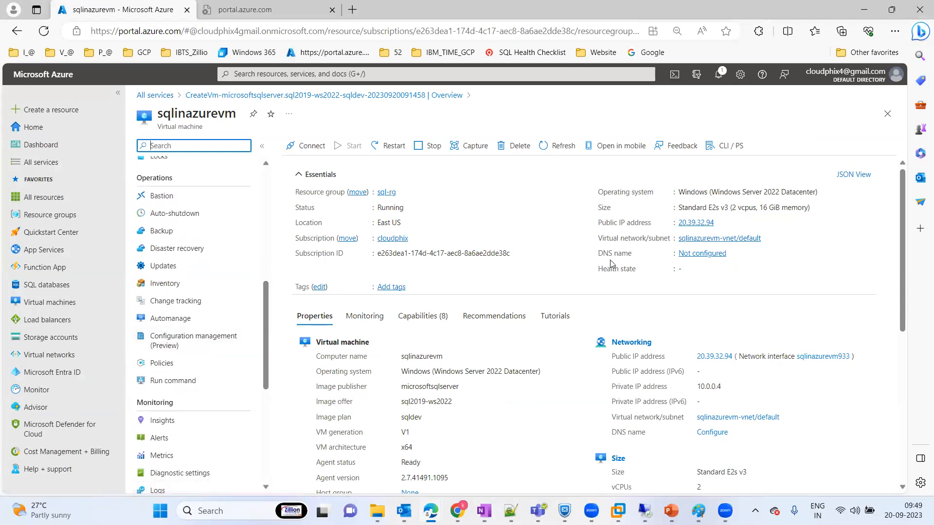
drag(265, 316, 267, 185)
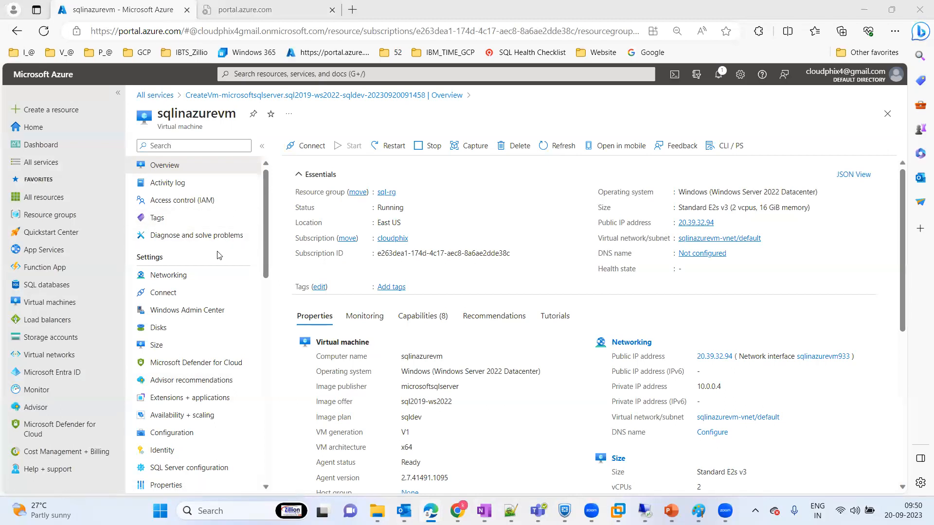
click(266, 217)
scroll(180, 307, down, 3)
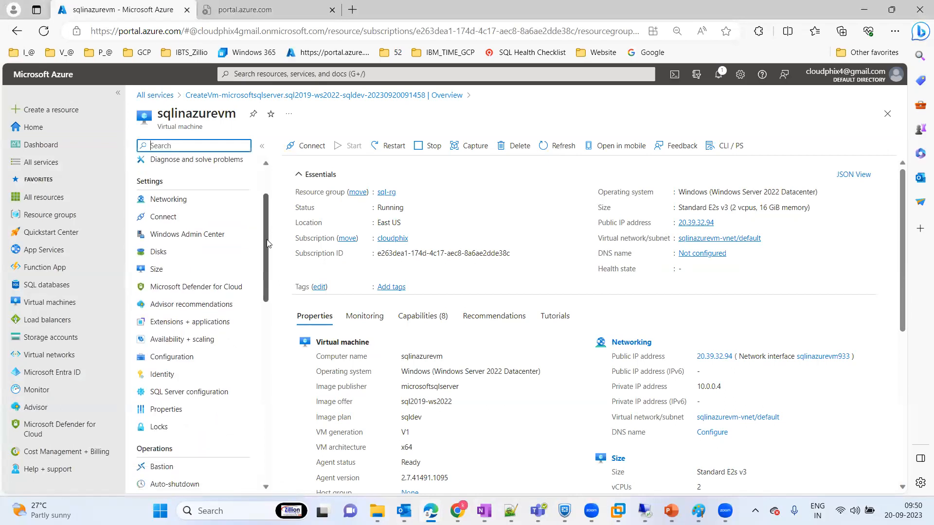
click(179, 306)
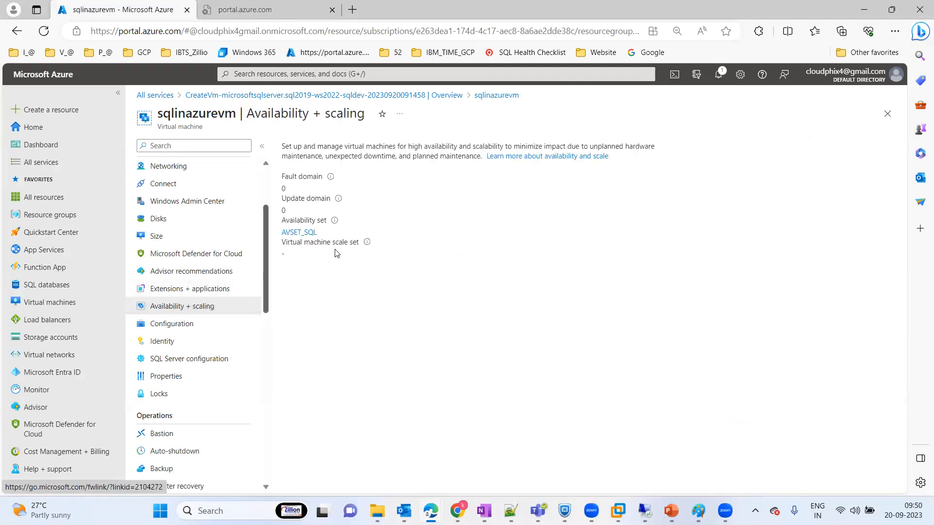
drag(341, 235, 283, 146)
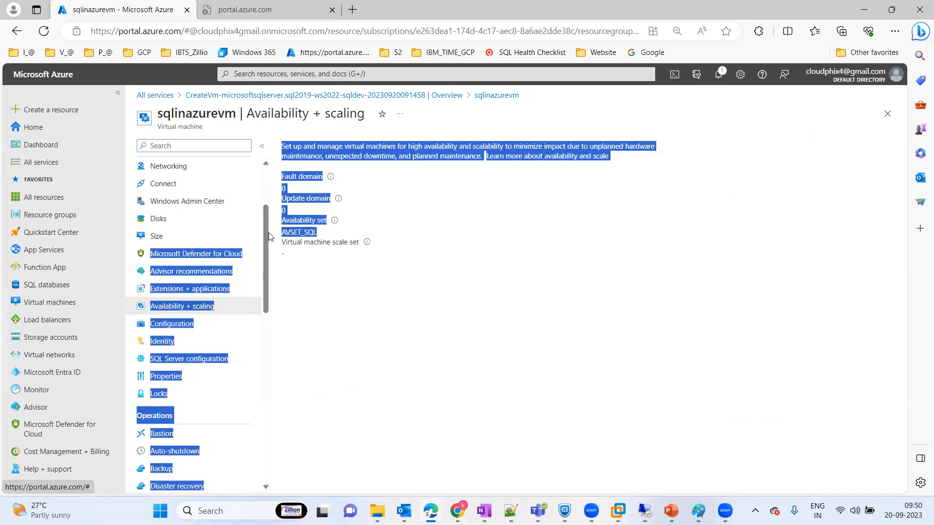
click(407, 303)
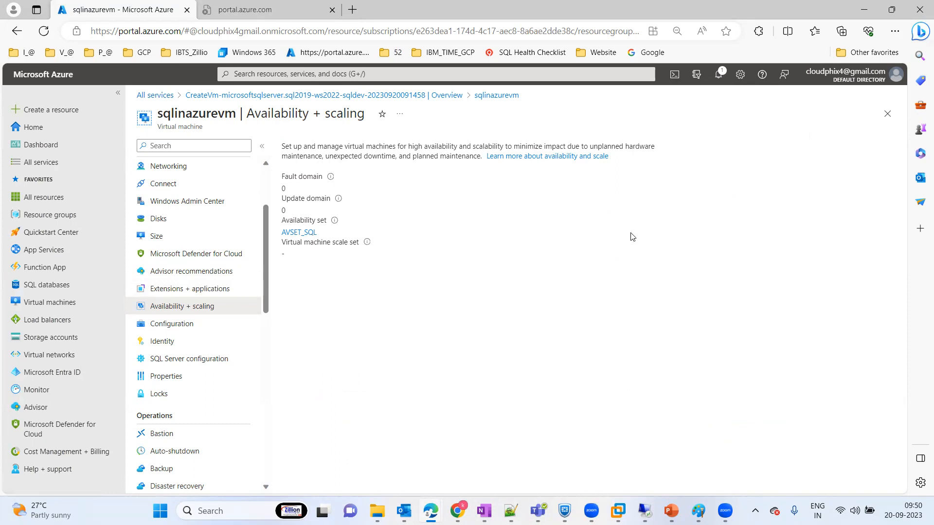
click(886, 115)
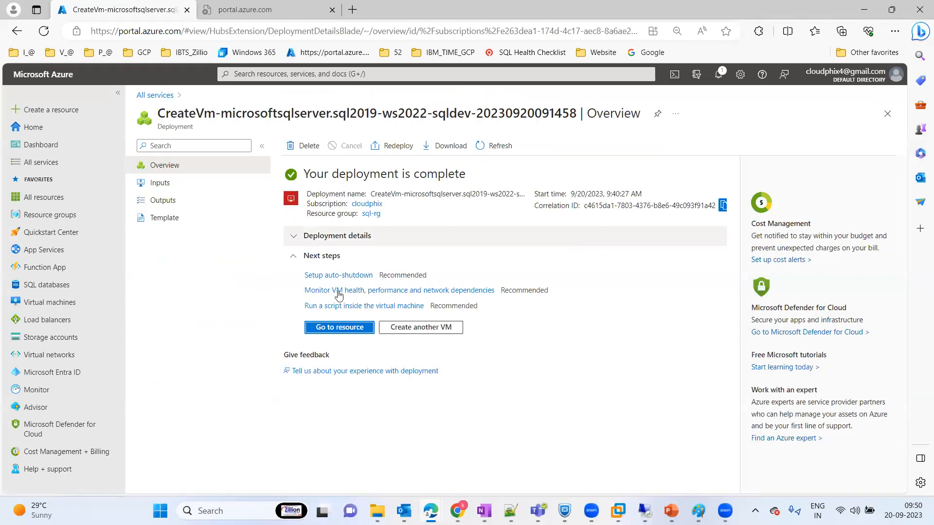
Reopen the sqlinazurevm resource and go from its SQL Server configuration to the SQL virtual machine management page.
click(344, 327)
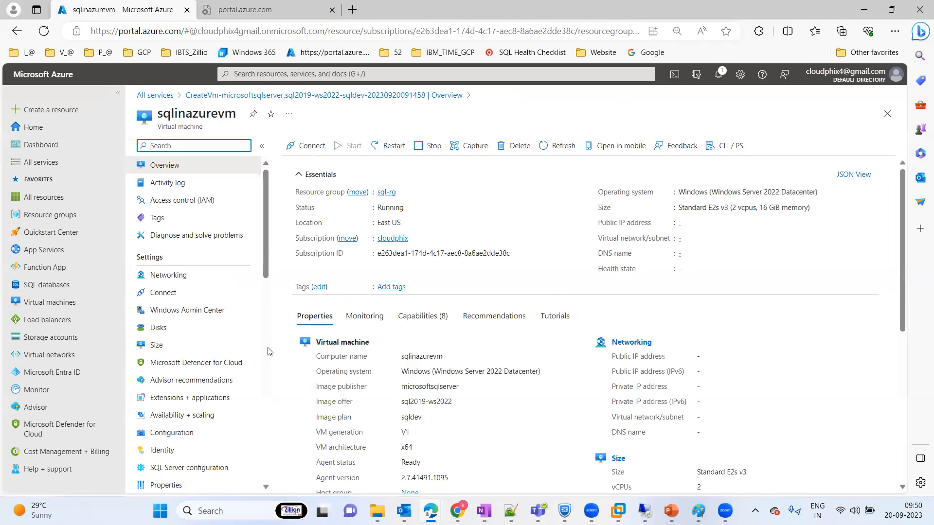
drag(265, 257, 268, 291)
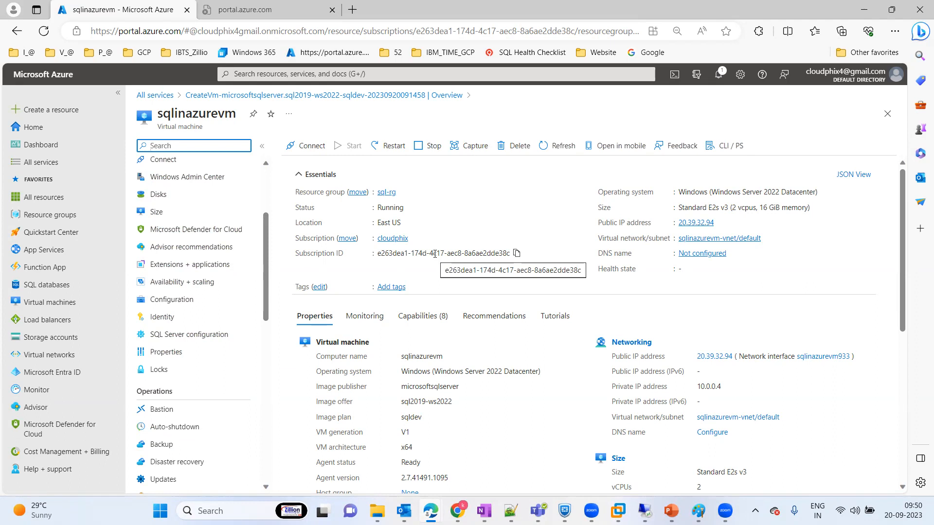
click(193, 335)
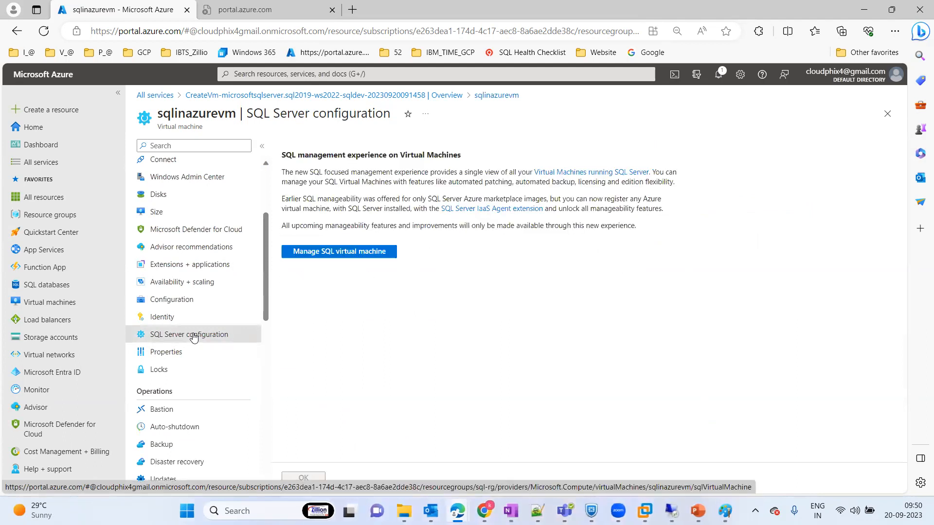
click(352, 255)
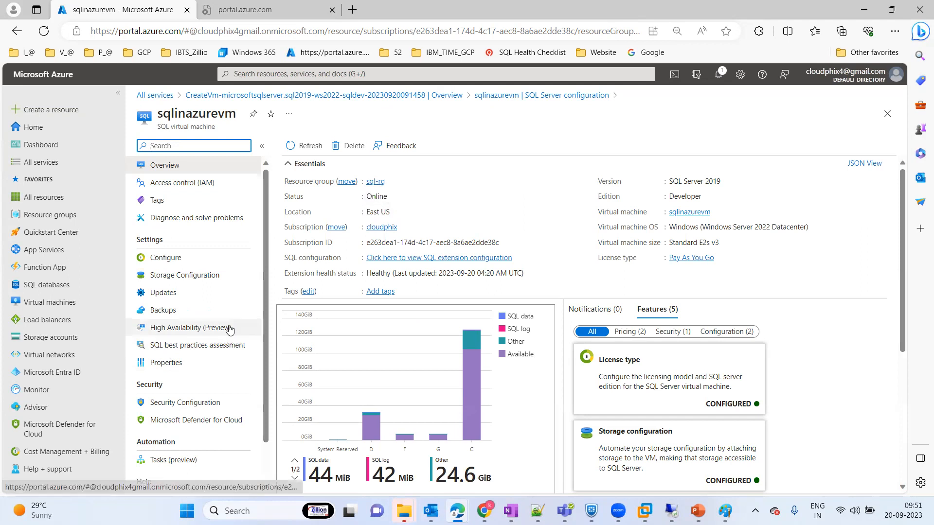
Try Azure Hybrid Benefit as the SQL Server license in Configure, toggling the license confirmation and examining the available editions without applying.
click(173, 258)
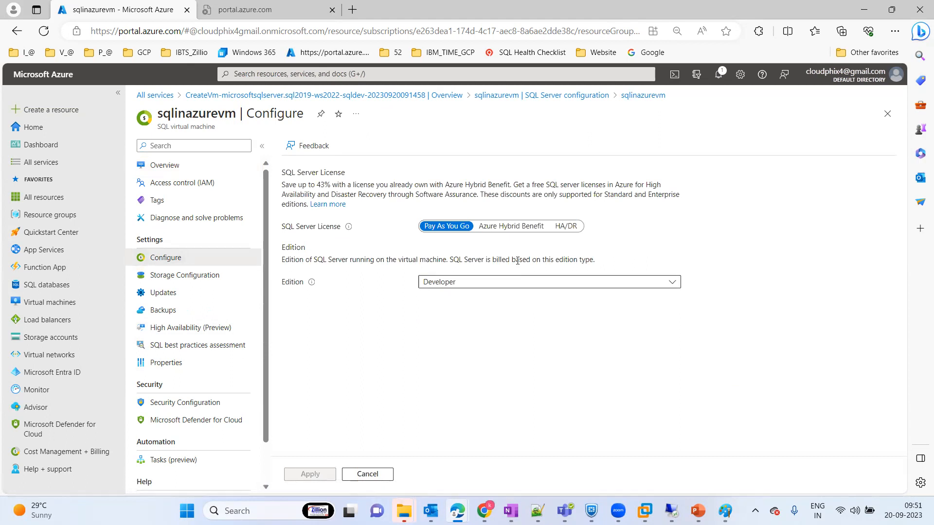
click(500, 234)
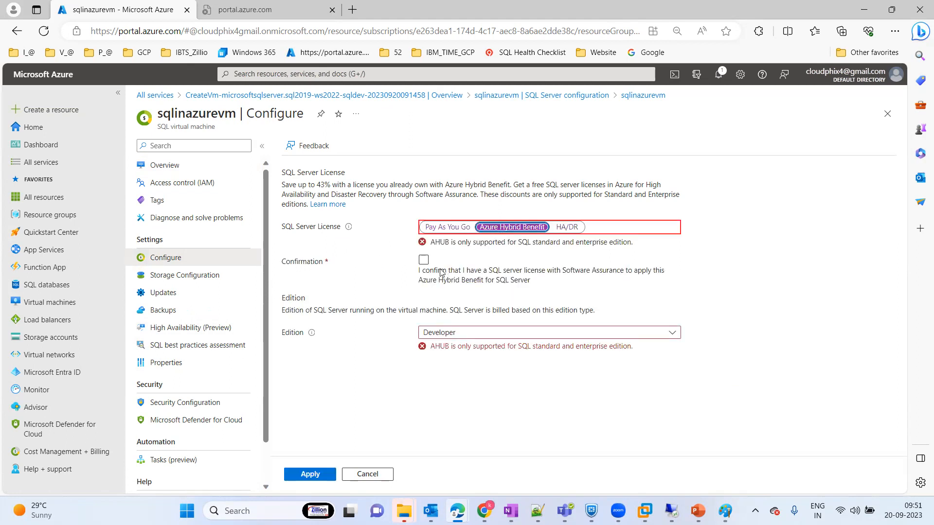
click(424, 262)
click(422, 261)
click(505, 333)
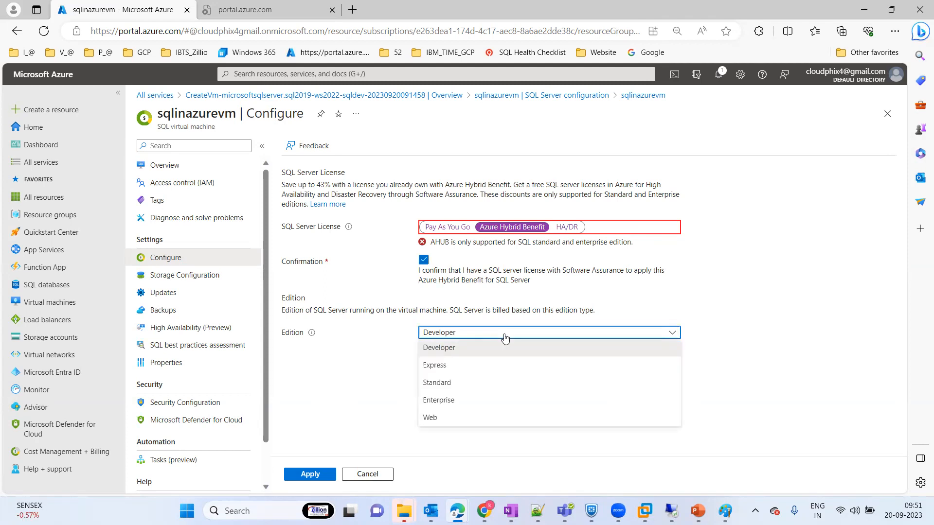
click(424, 260)
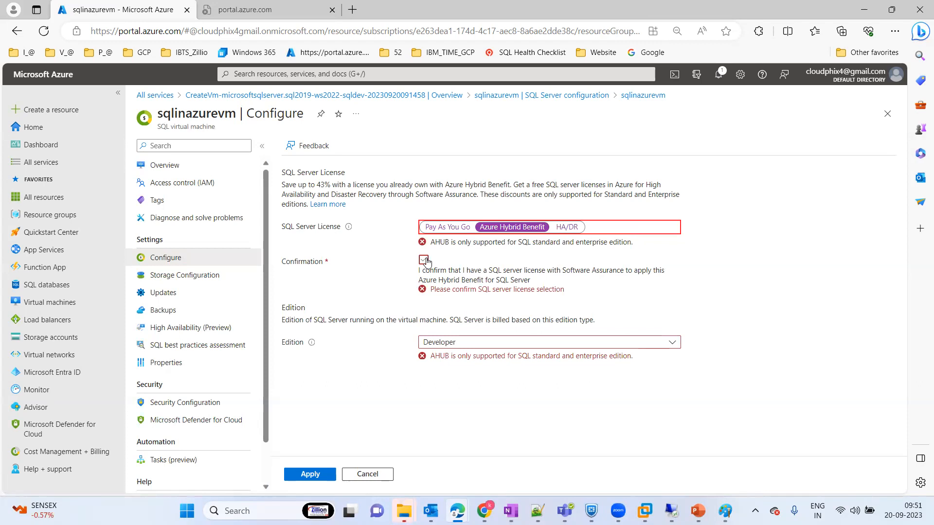
click(471, 342)
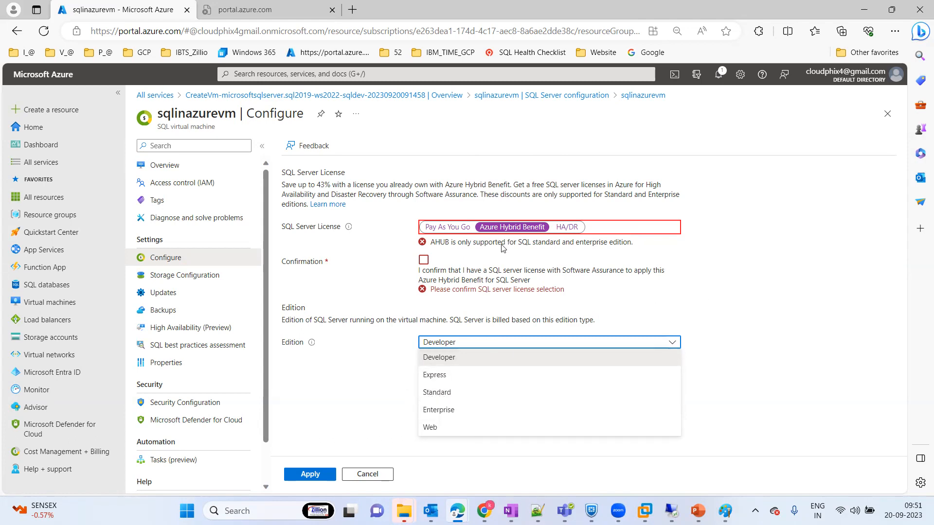
click(459, 257)
click(423, 260)
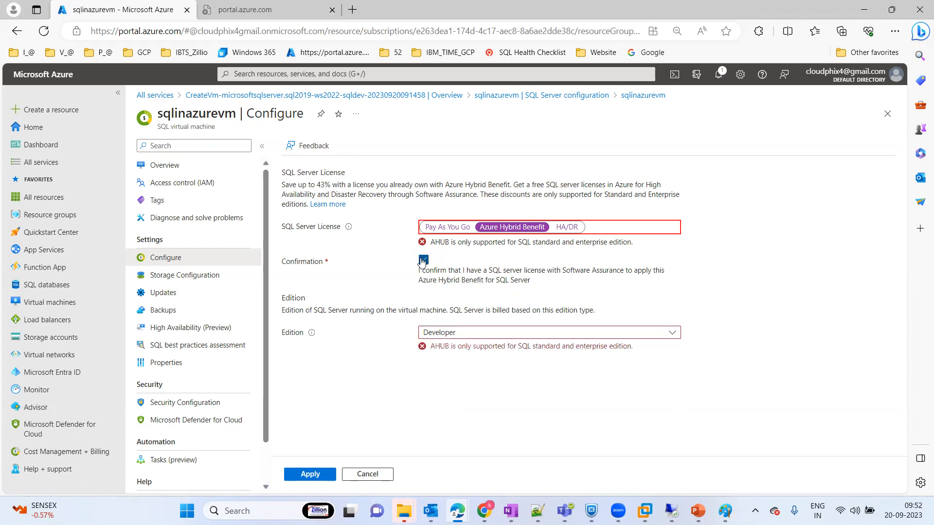
click(424, 260)
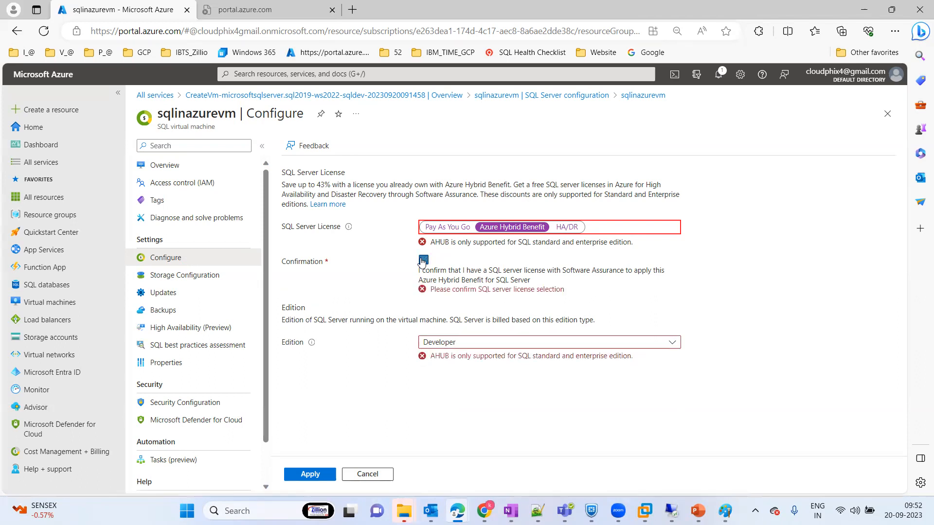
click(463, 344)
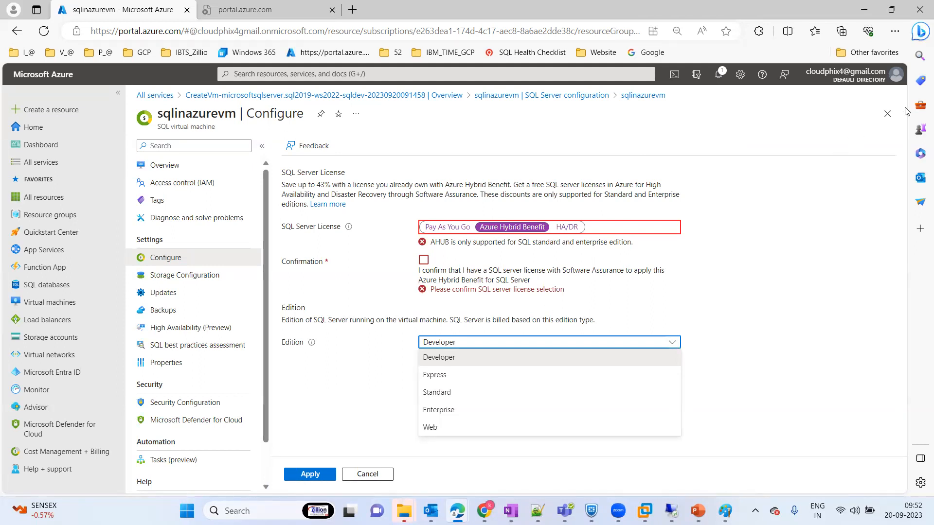
Open the configuration for enabling the SQL best practices assessment on the SQL virtual machine.
click(195, 346)
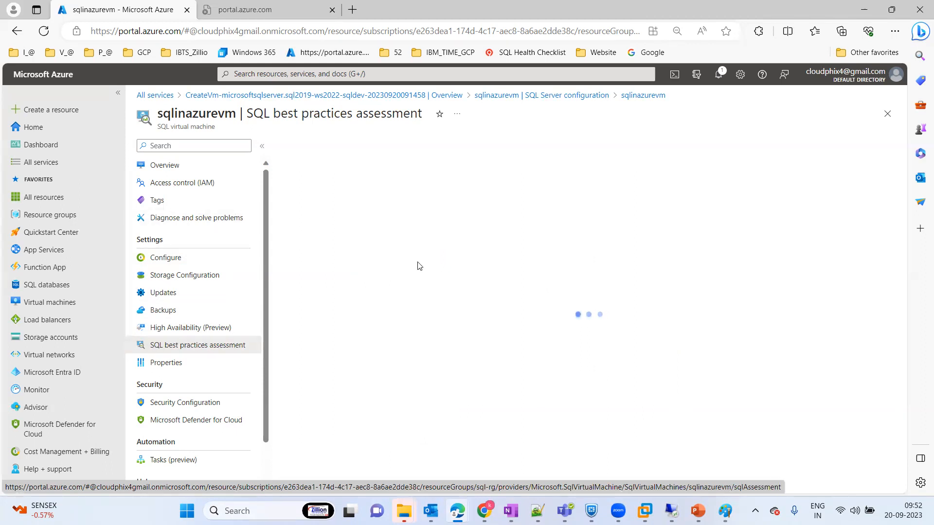
click(335, 239)
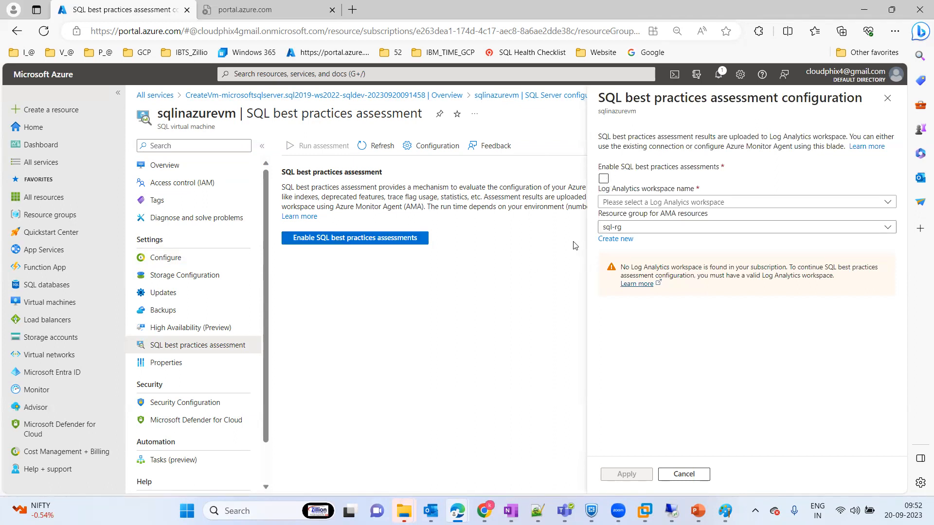
Close the best practices assessment configuration, SQL virtual machine and SQL Server configuration pages to return to the deployment overview.
click(887, 98)
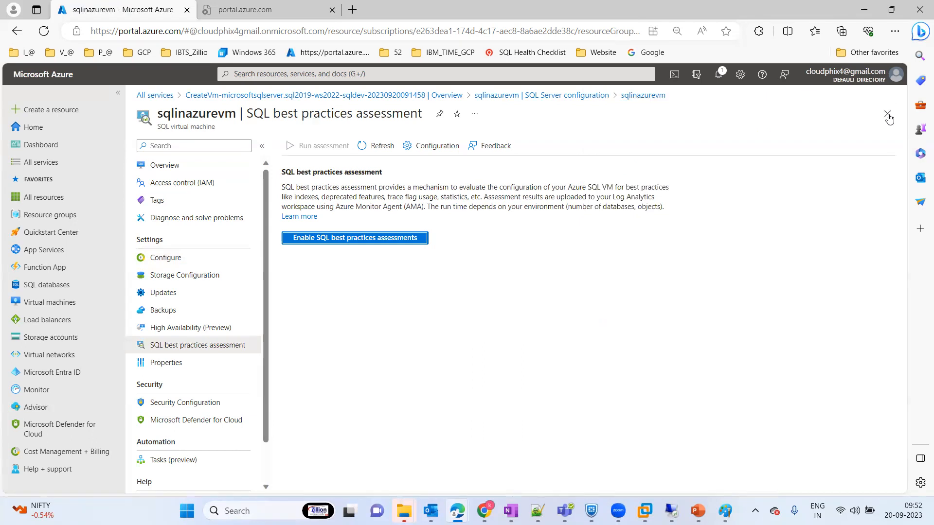
click(887, 114)
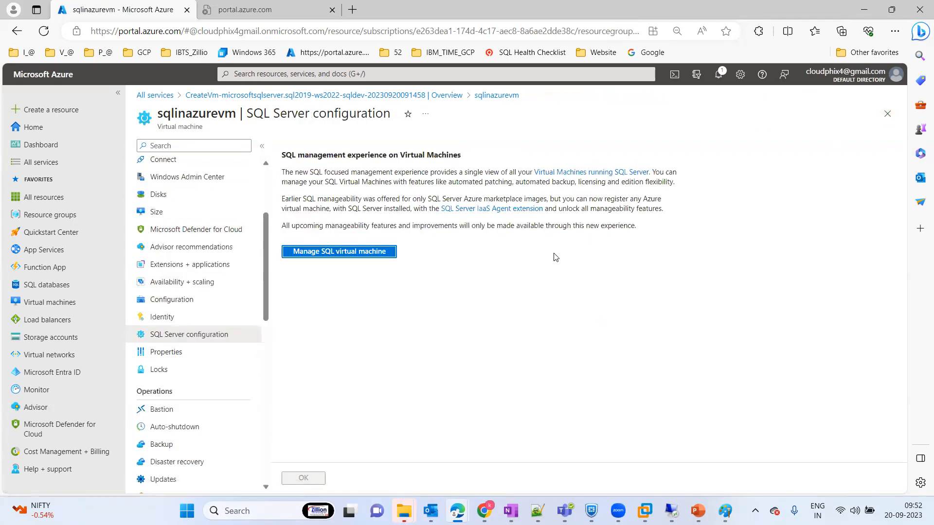
click(887, 114)
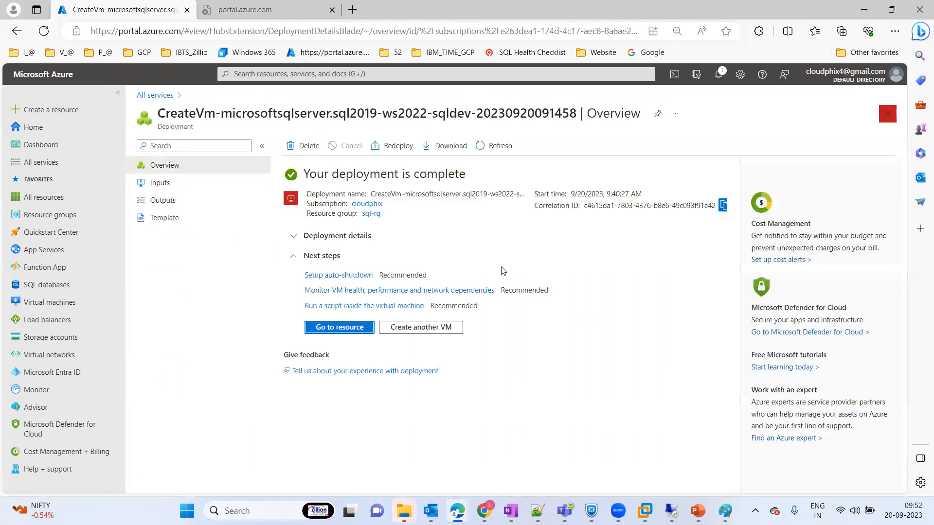
Copy the public IP address of the deployed sqlinazurevm resource and start a Remote Desktop connection to it.
click(327, 330)
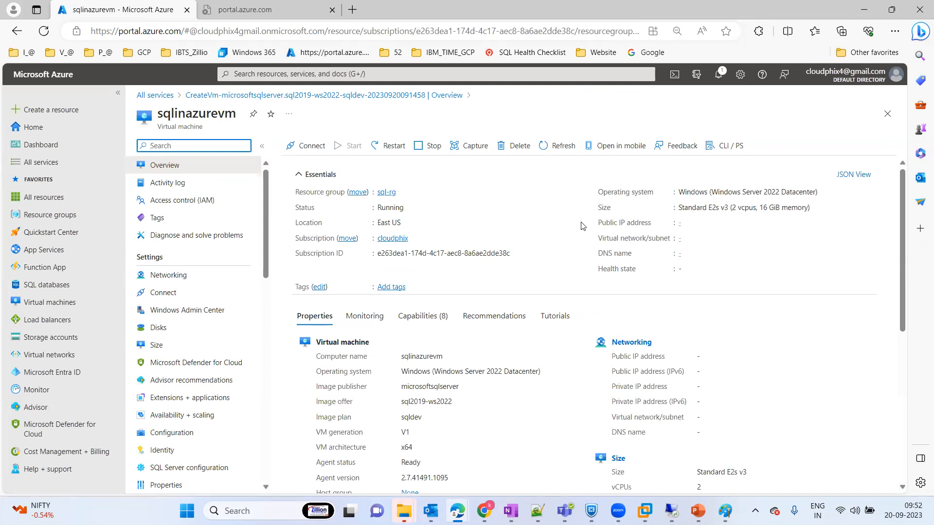
click(721, 224)
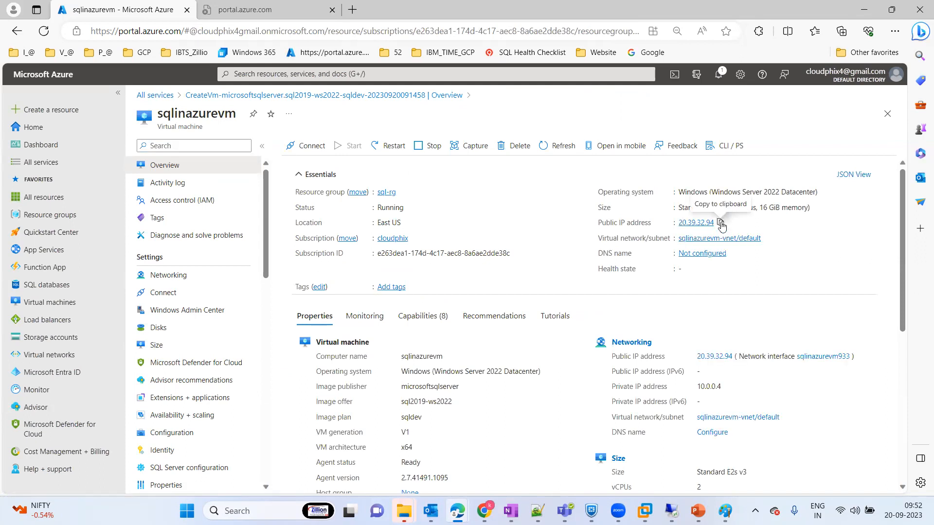
key(super+r)
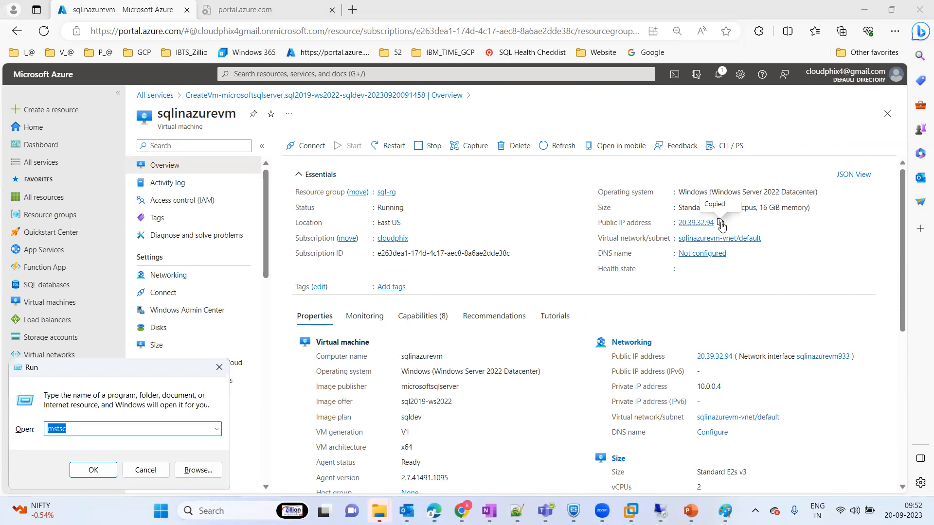
key(Return)
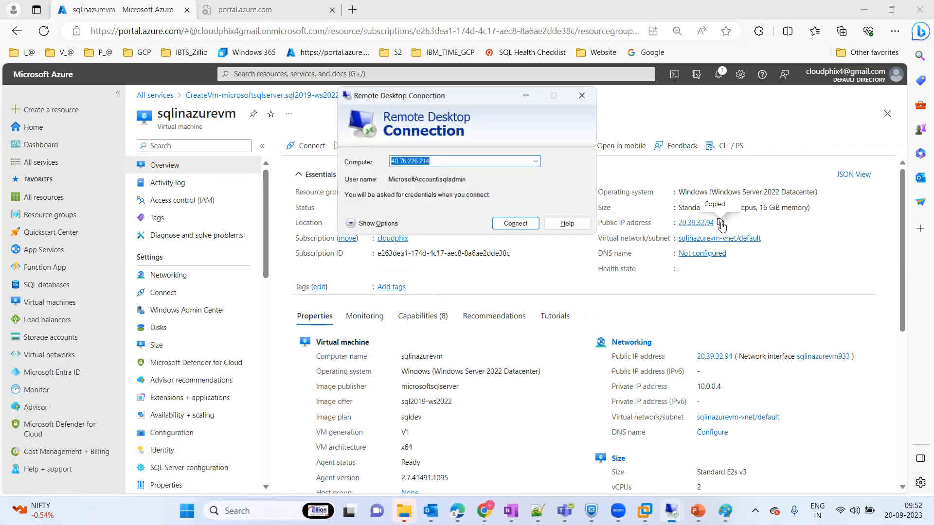
key(ctrl+v)
key(Return)
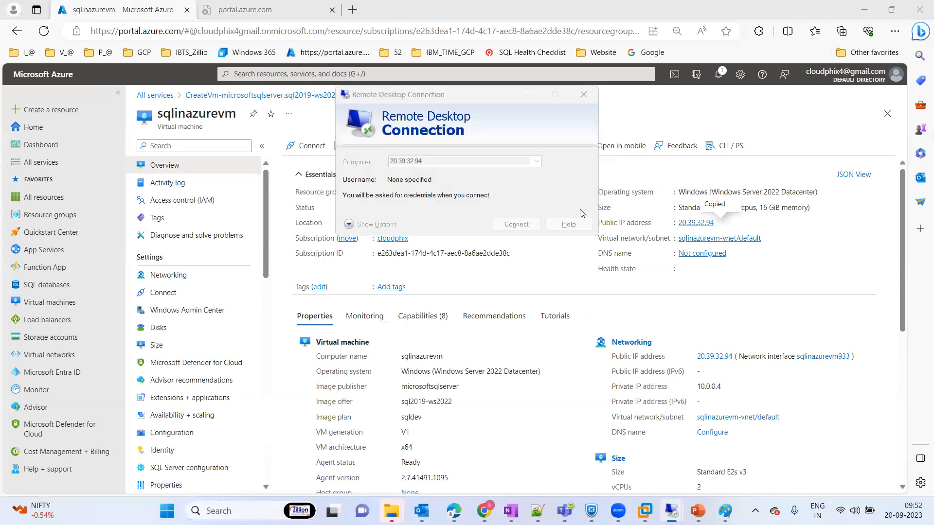
Sign in to the remote VM with a different account, entering sqladmin and the account password, and accept the certificate prompt.
click(386, 233)
click(415, 306)
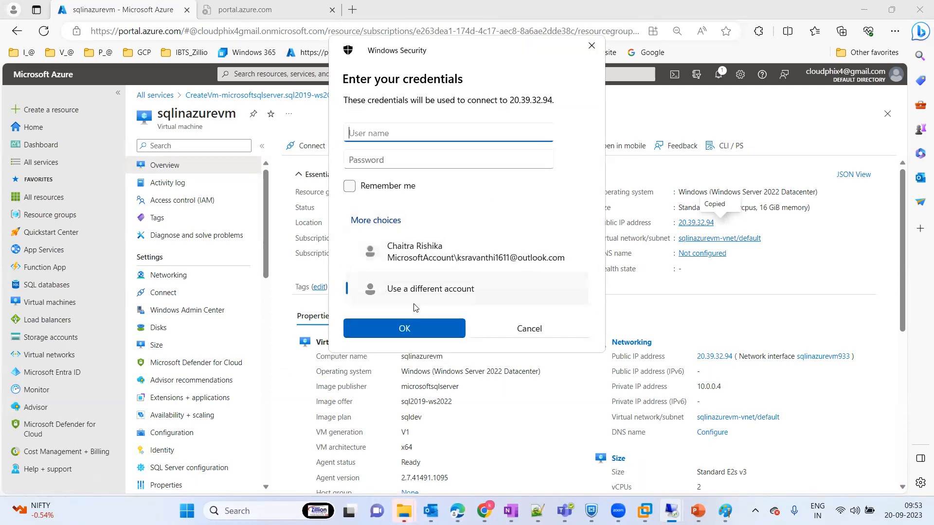
text(sqladmin)
key(Tab)
text(********)
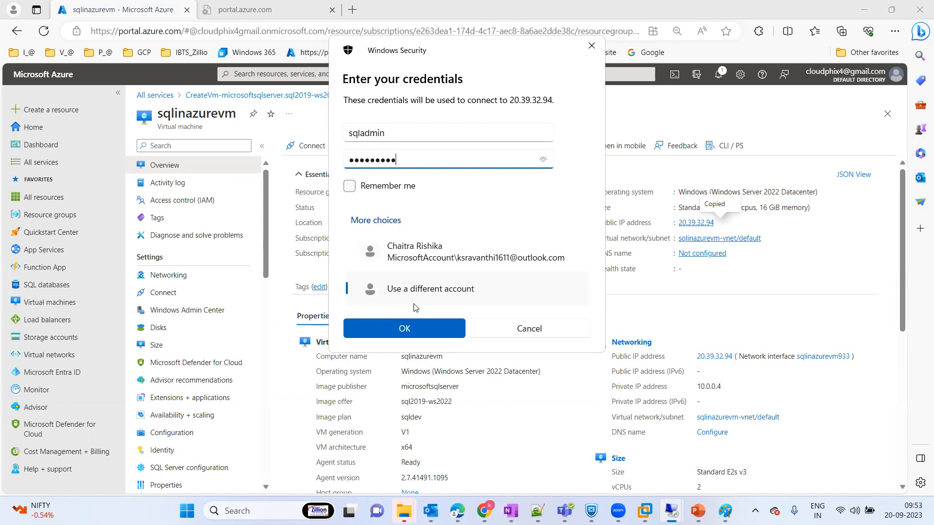
key(Return)
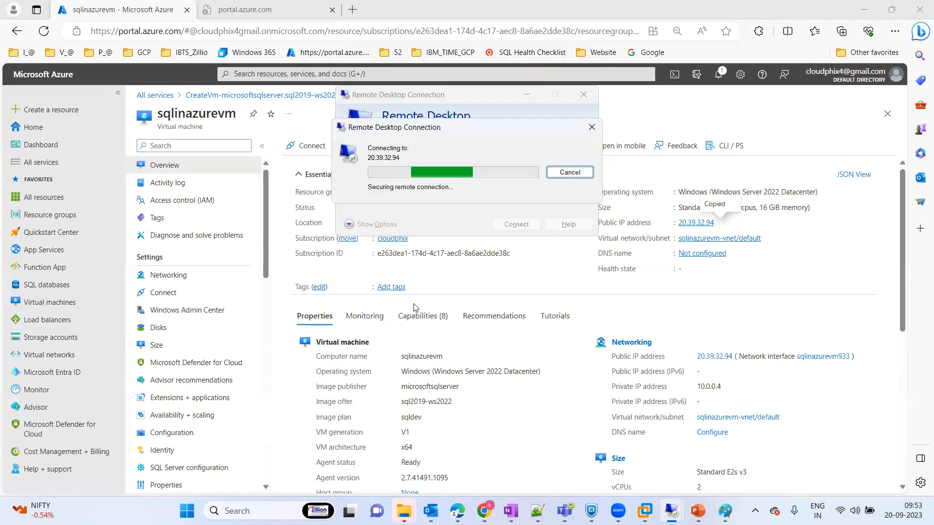
click(509, 266)
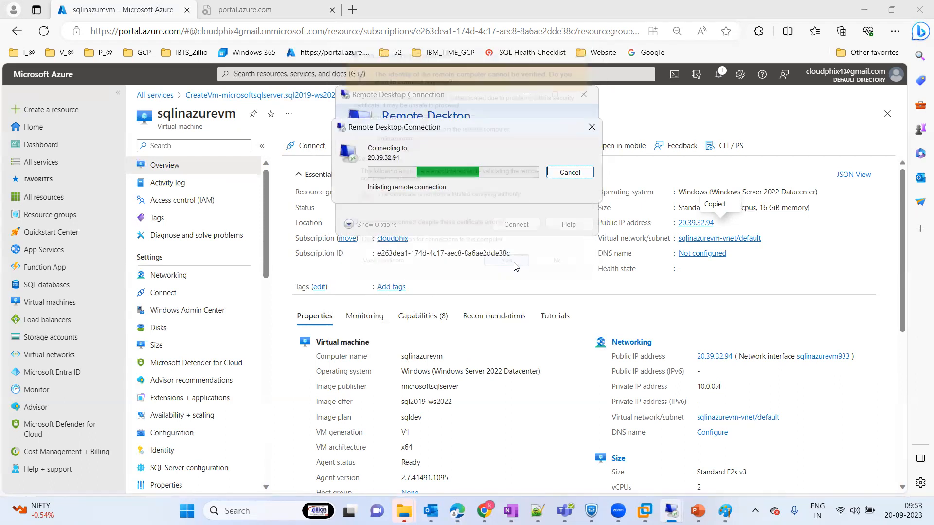
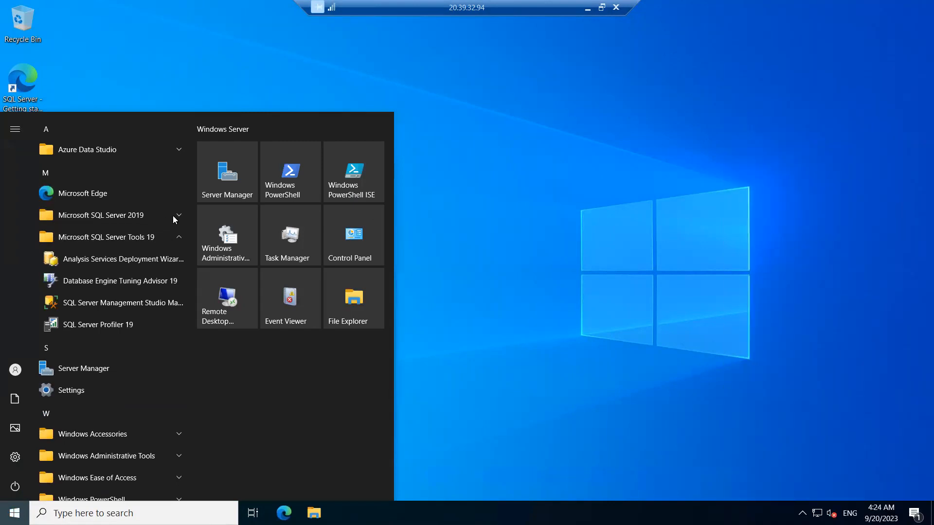
Launch SQL Server Management Studio on the VM and connect to the sqlinazurevm Database Engine with Windows Authentication.
click(124, 305)
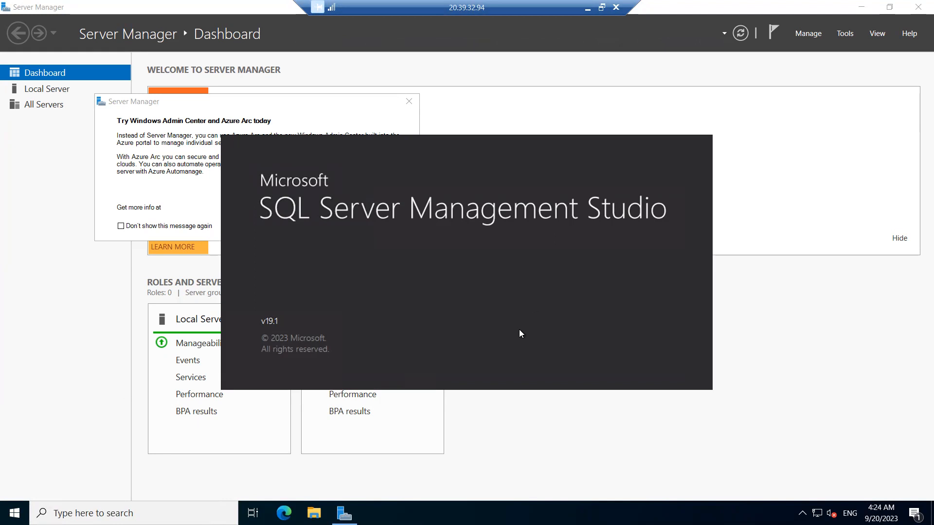
click(862, 8)
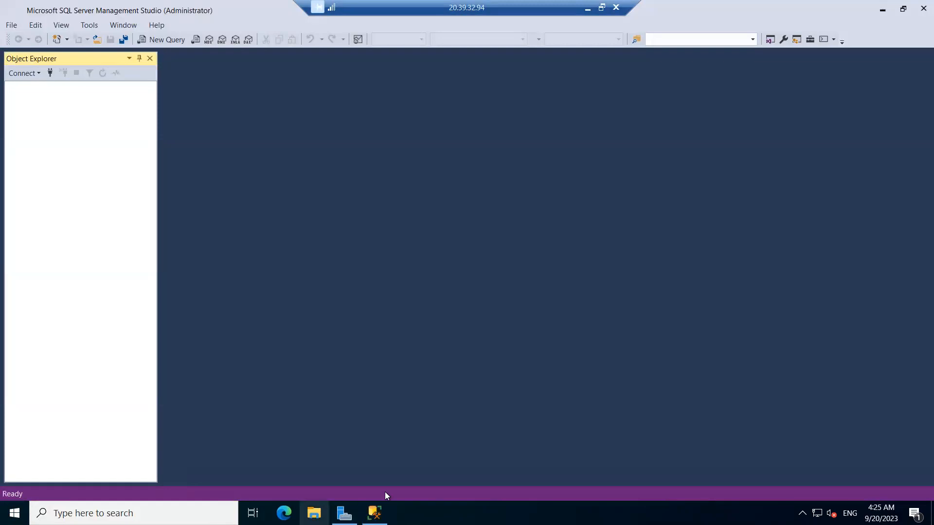
click(314, 513)
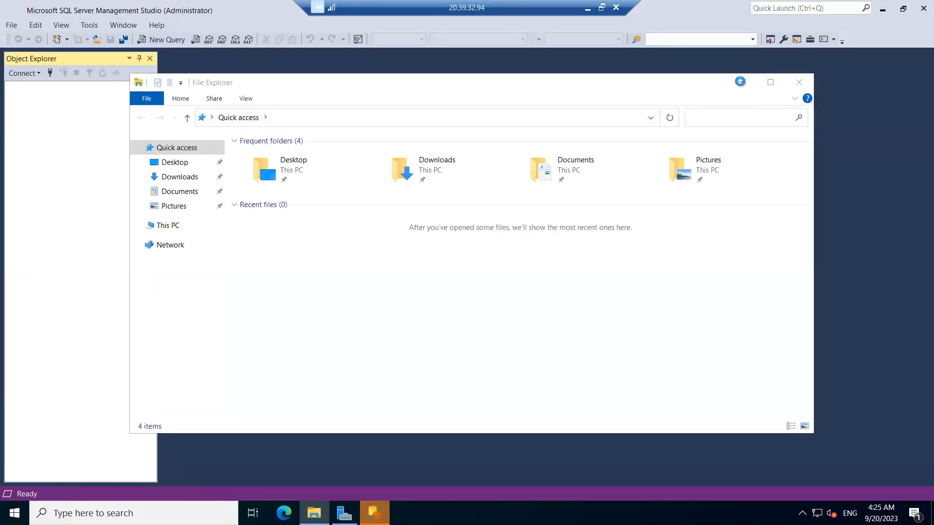
click(741, 82)
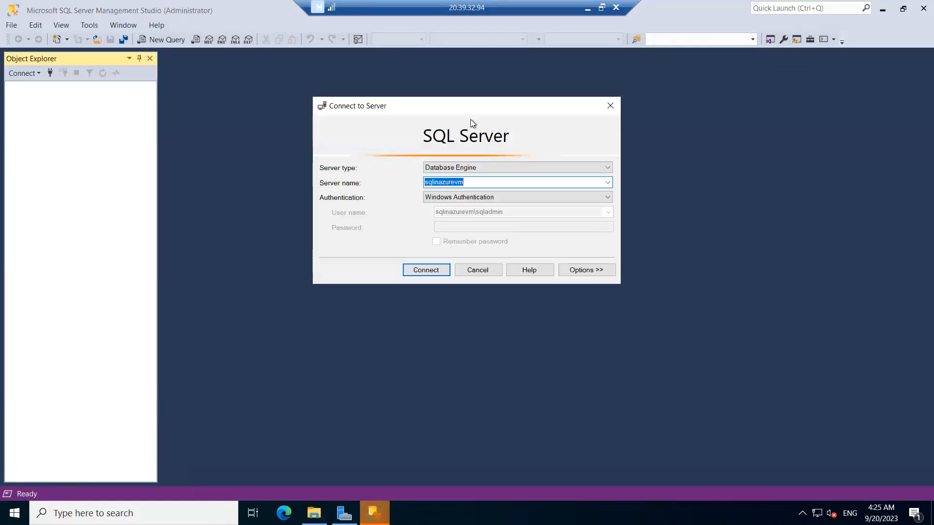
click(482, 182)
click(422, 270)
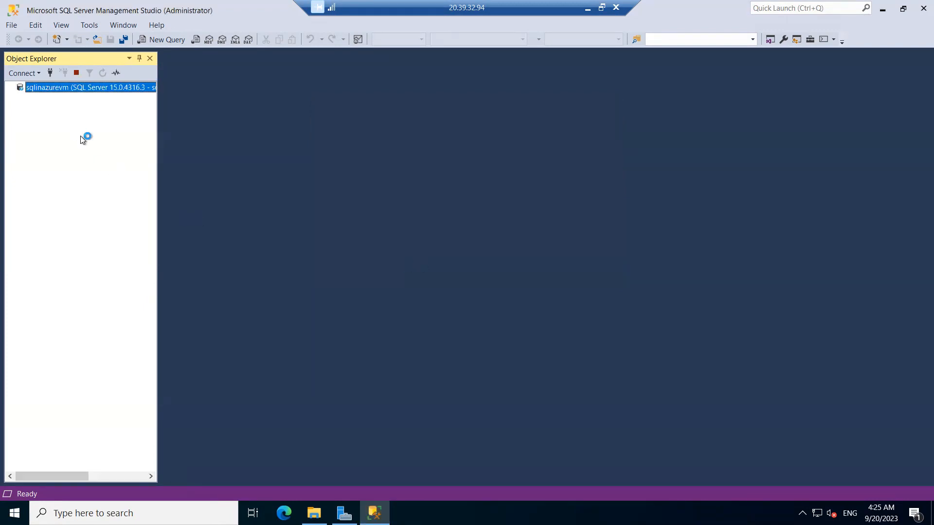
Create a new database named demodb on the sqlinazurevm instance with the default file settings.
click(21, 99)
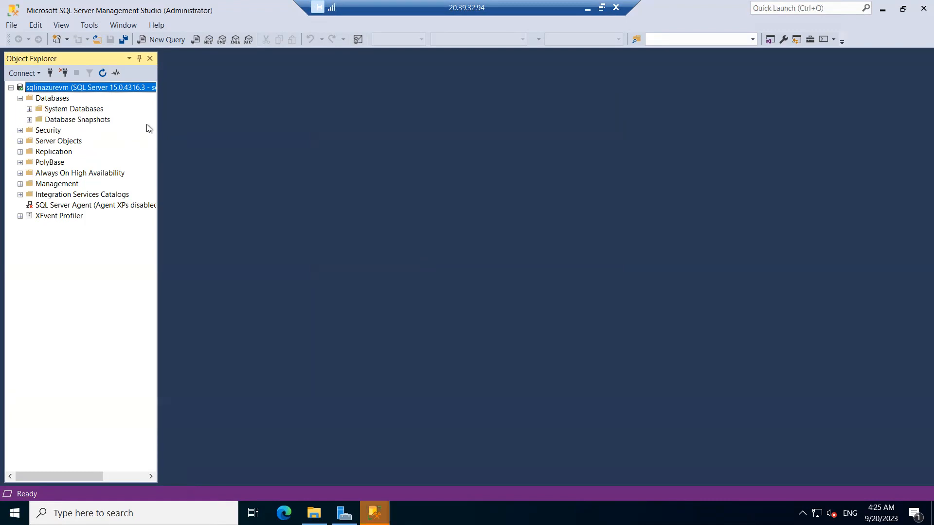
click(59, 98)
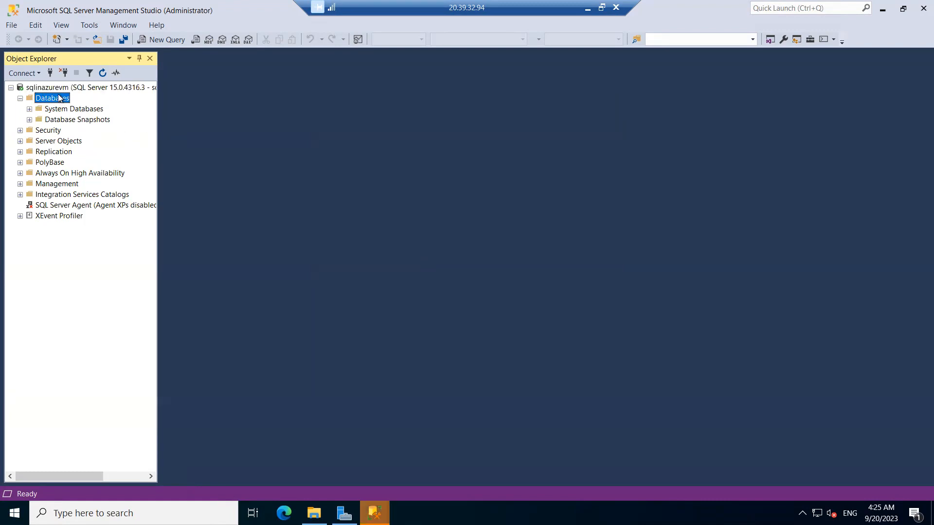
right_click(59, 98)
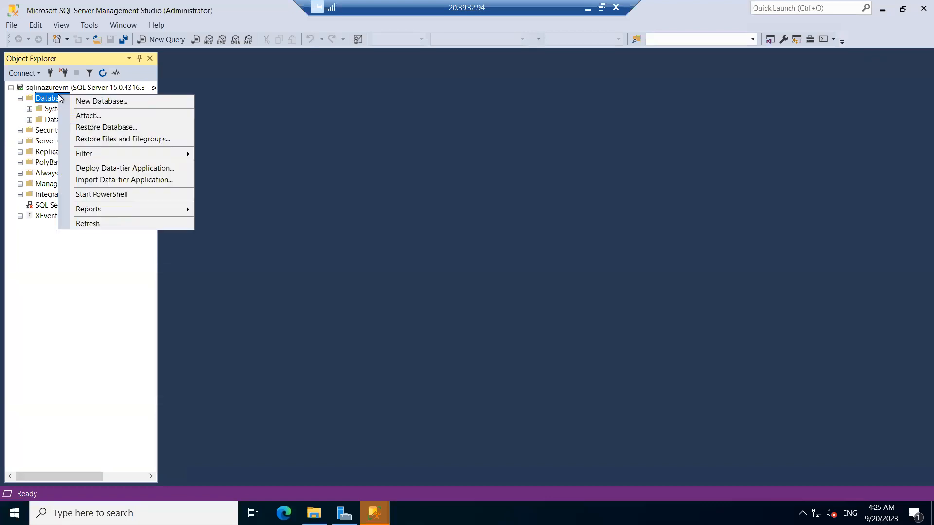
click(109, 101)
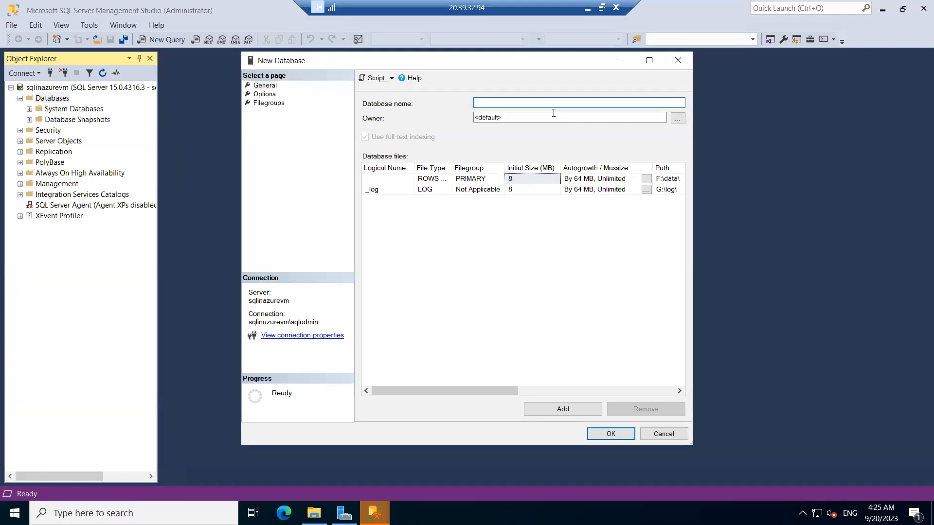
text(demodb)
click(611, 433)
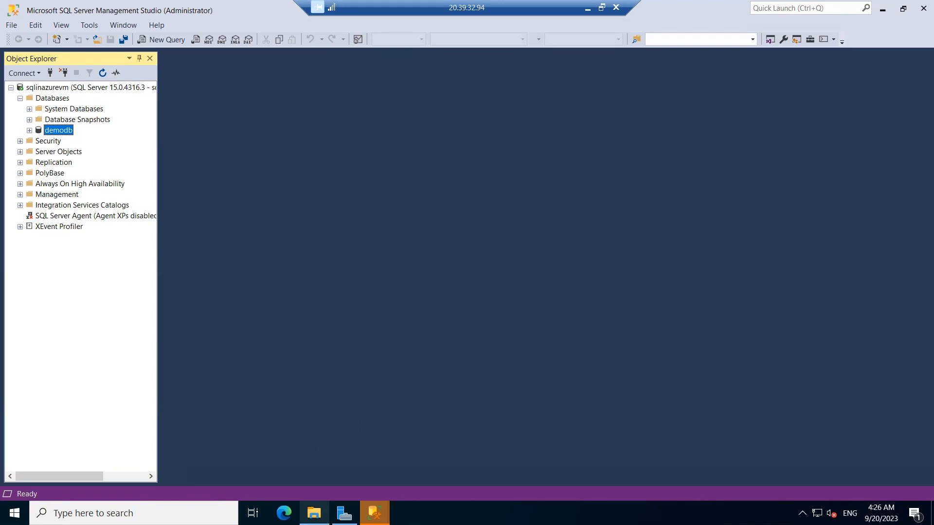
Examine the VM's drives and the contents of the SQLServerTools folder on the C: drive in File Explorer.
click(314, 513)
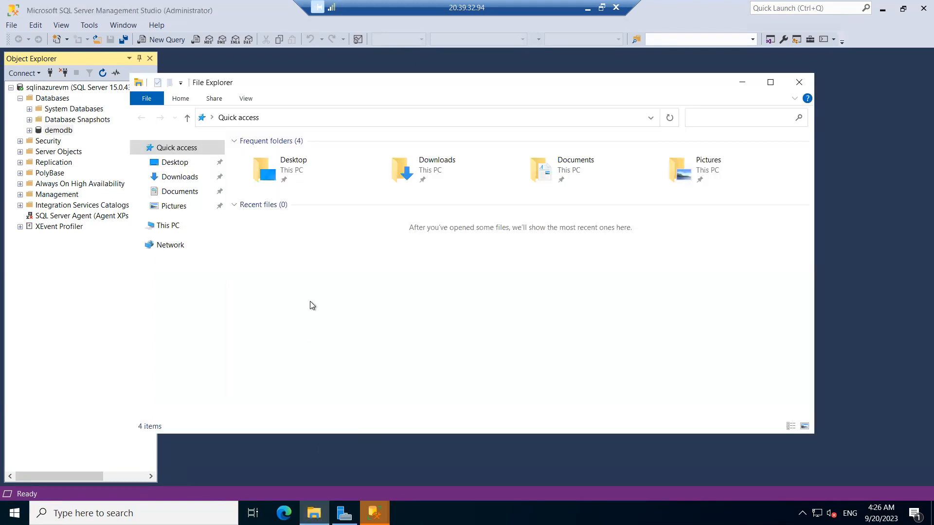
click(771, 83)
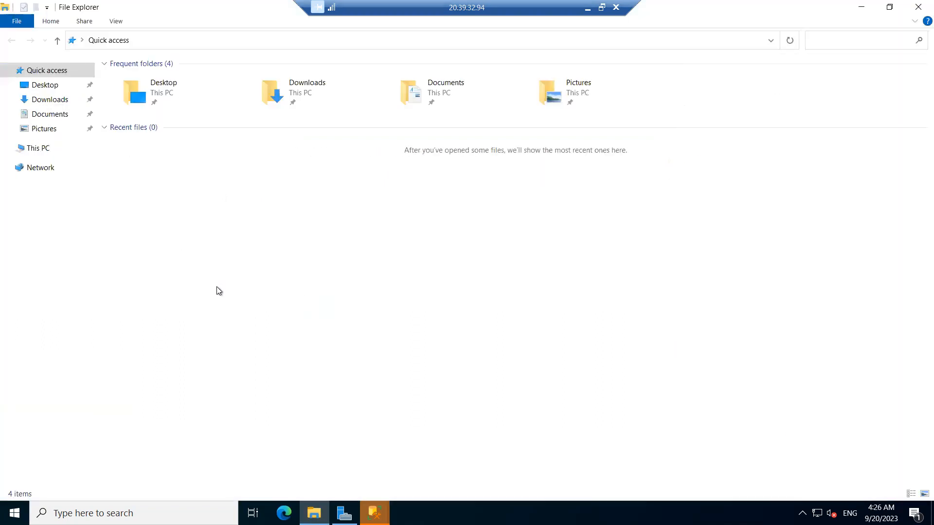
click(43, 152)
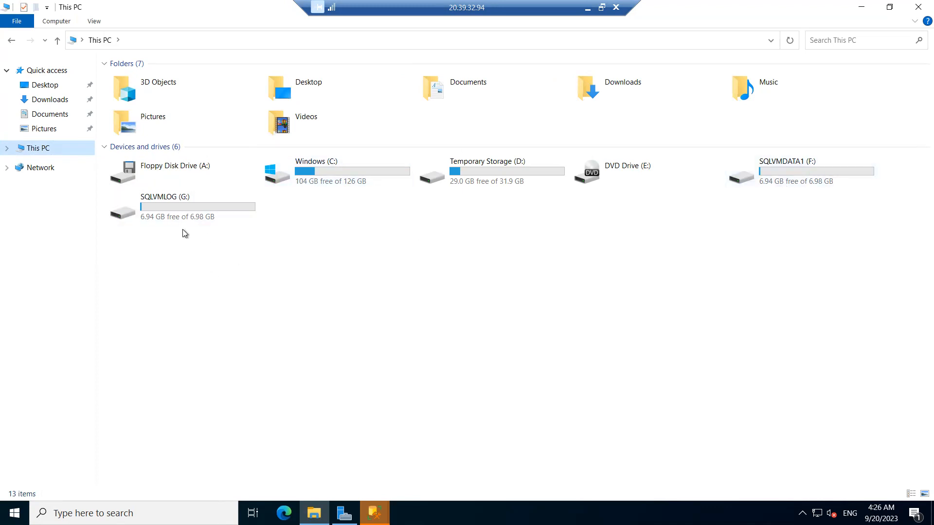
double_click(344, 171)
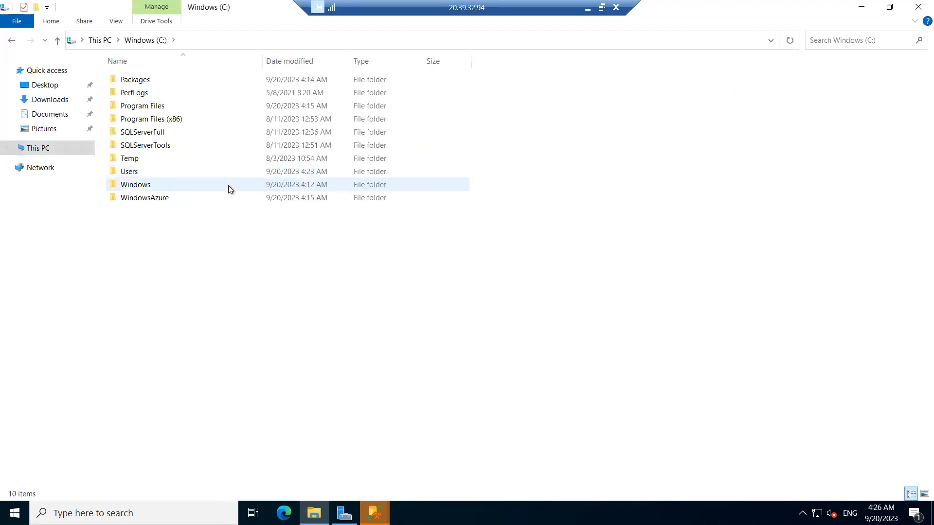
double_click(158, 149)
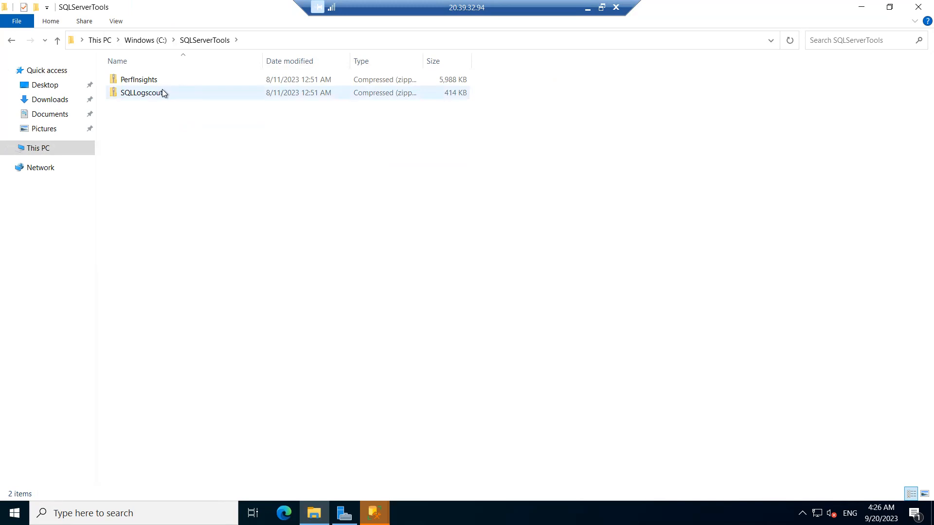
click(158, 41)
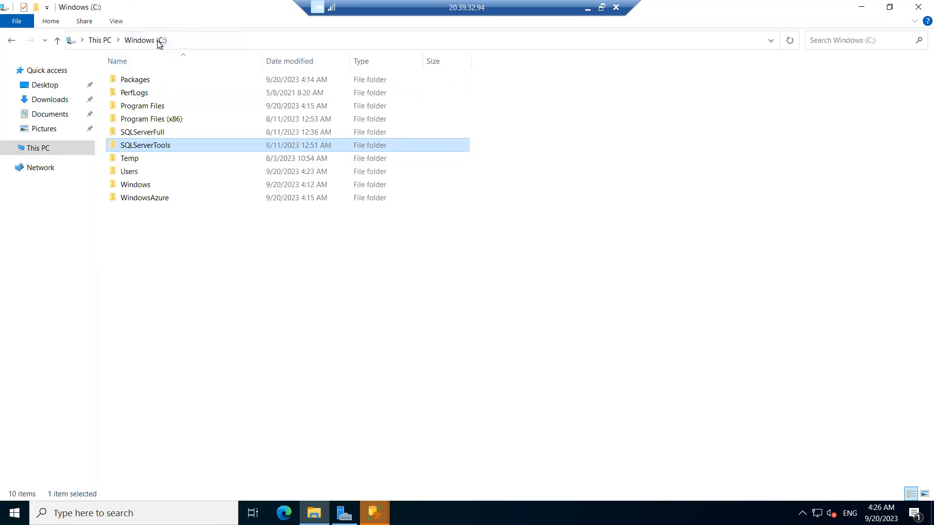
Run the SQL Server SETUP application from C:\SQLServerFull as administrator.
double_click(154, 135)
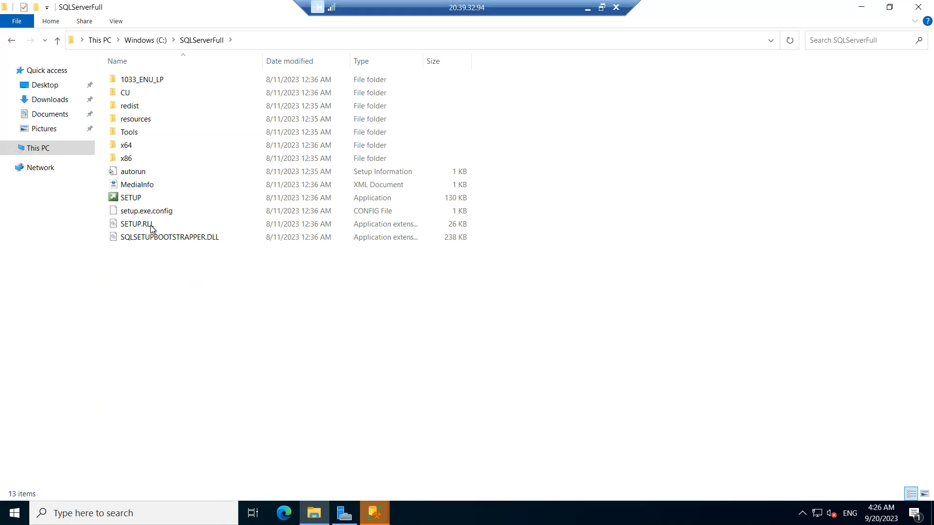
click(135, 200)
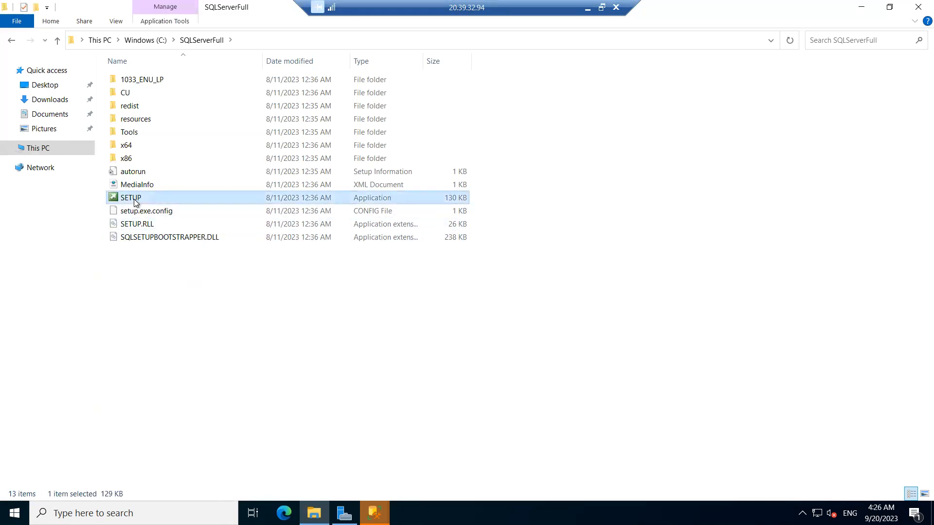
right_click(135, 202)
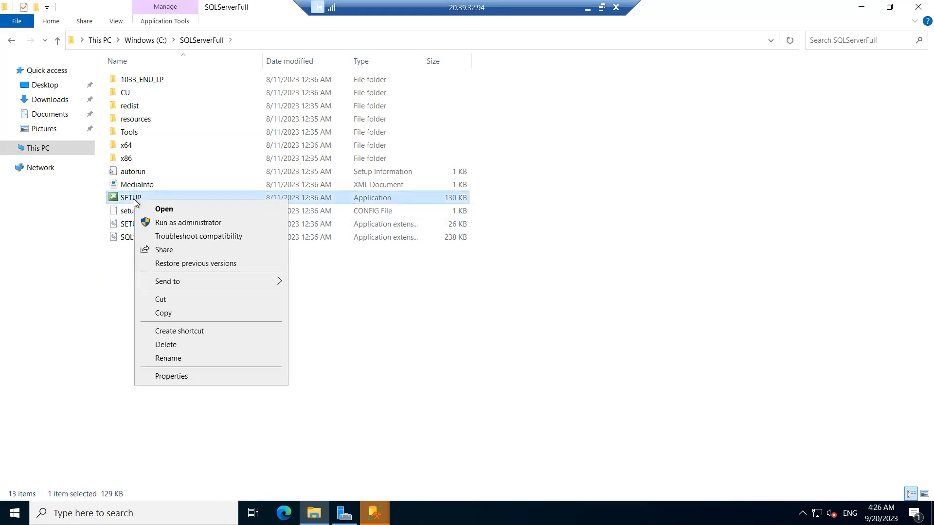
click(197, 226)
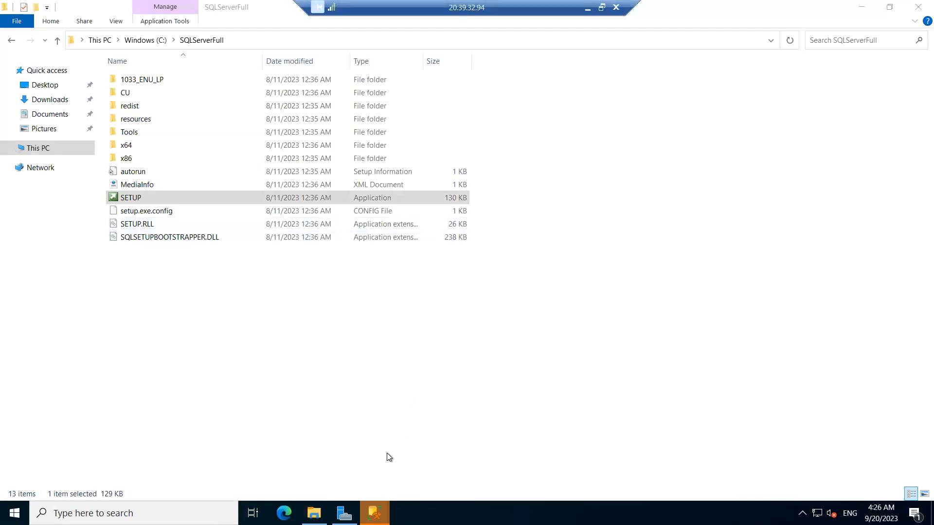
Start a new SQL Server stand-alone installation from the SQL Server Installation Center and close the center's window.
mouse_move(375, 513)
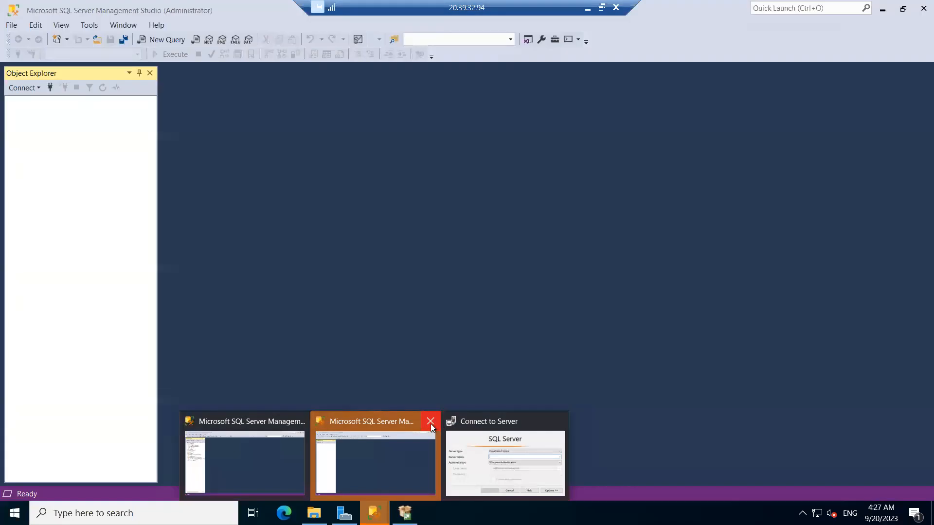
click(431, 422)
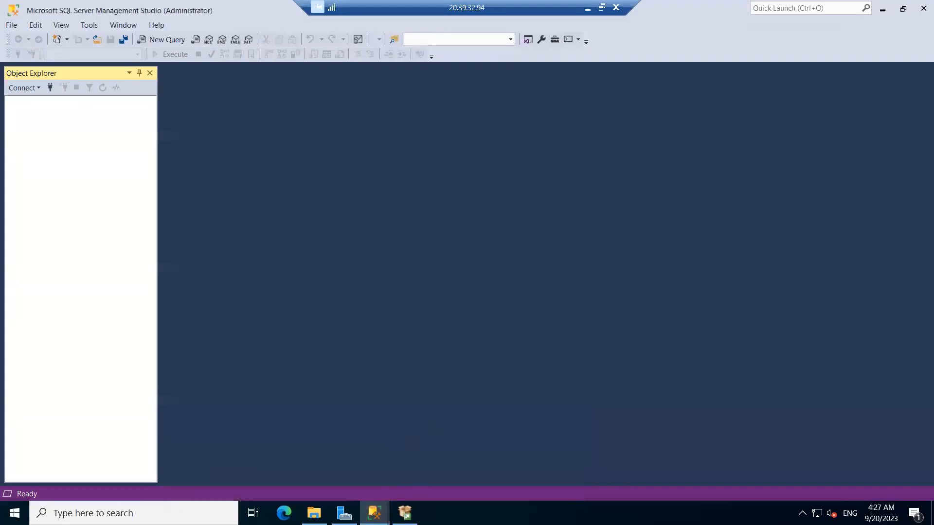
click(405, 513)
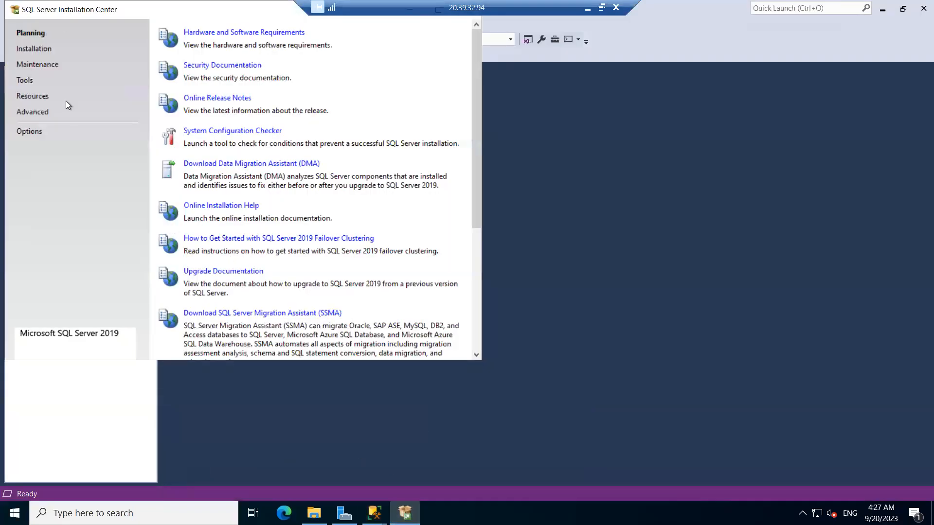
drag(83, 16, 154, 82)
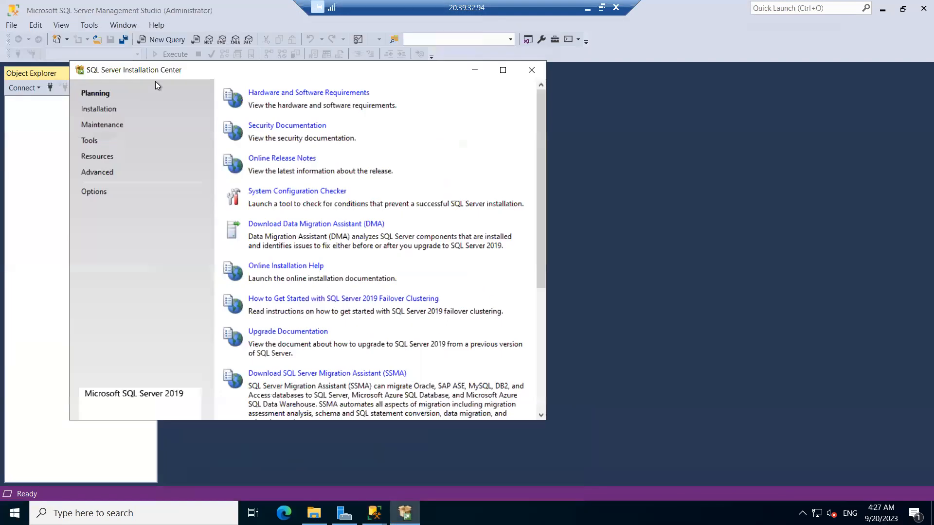
click(104, 116)
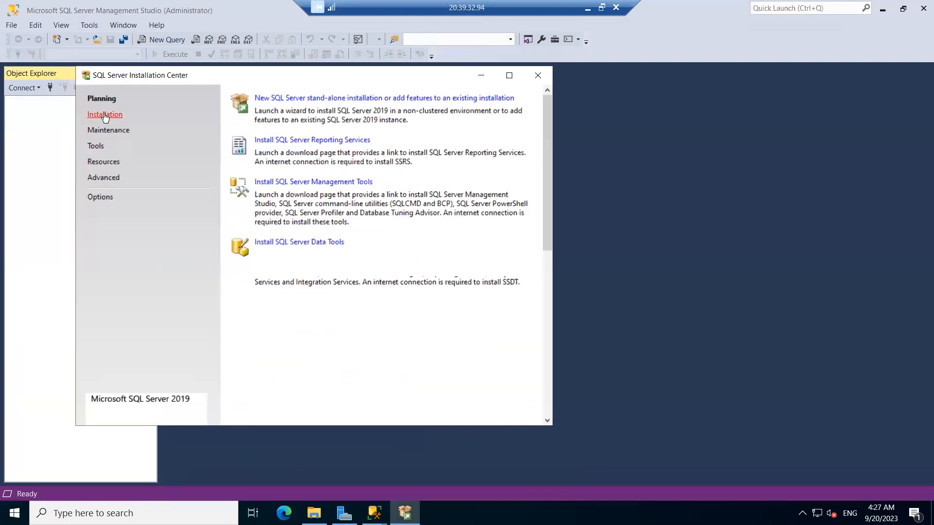
click(280, 99)
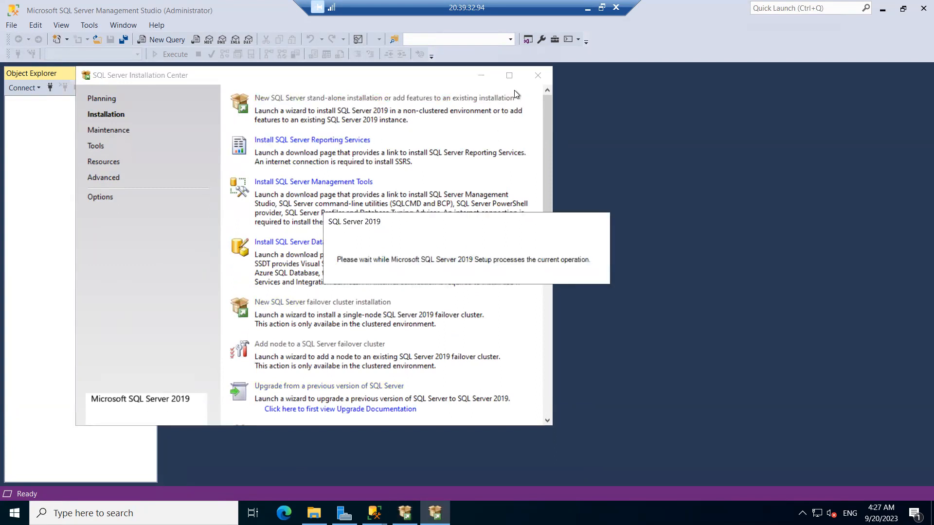
click(537, 76)
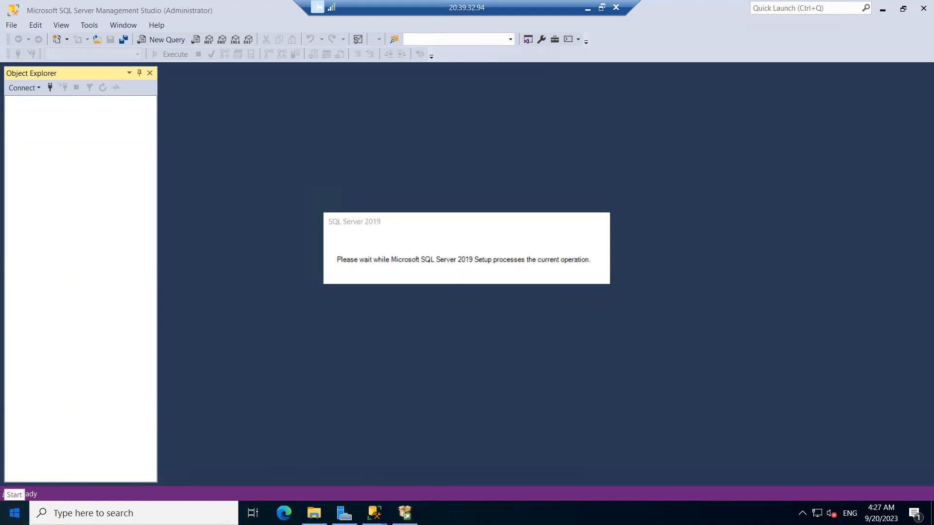
Open SQL Server 2019 Configuration Manager and examine the SQL Server services and the network protocols of the MSSQLSERVER instance.
click(15, 513)
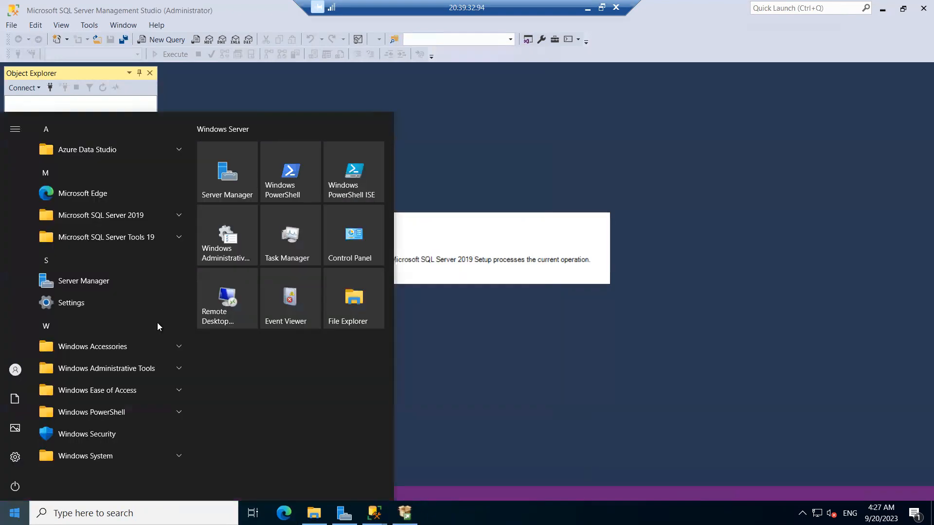
click(175, 216)
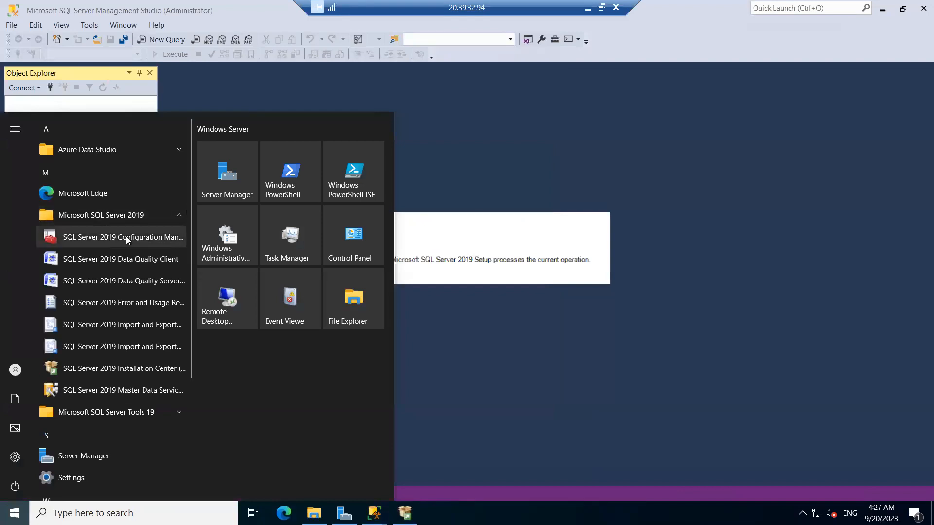
click(127, 237)
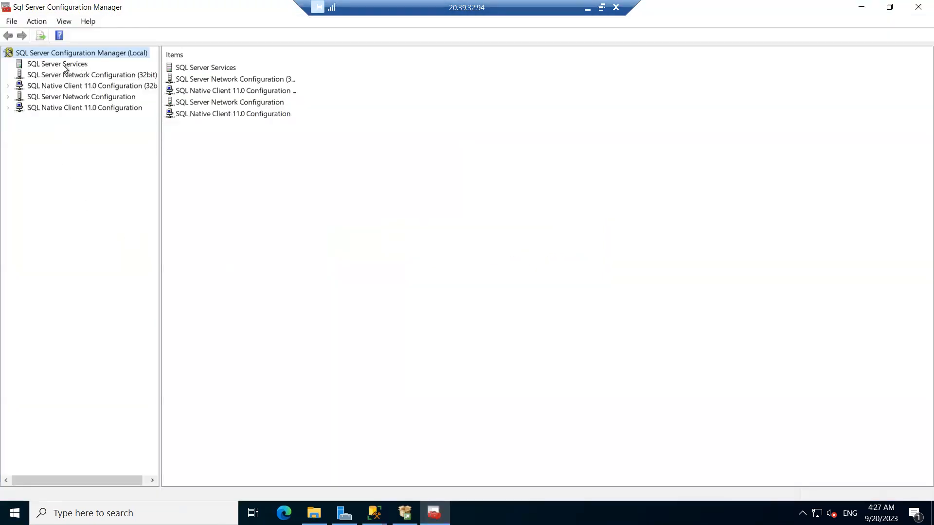
click(64, 65)
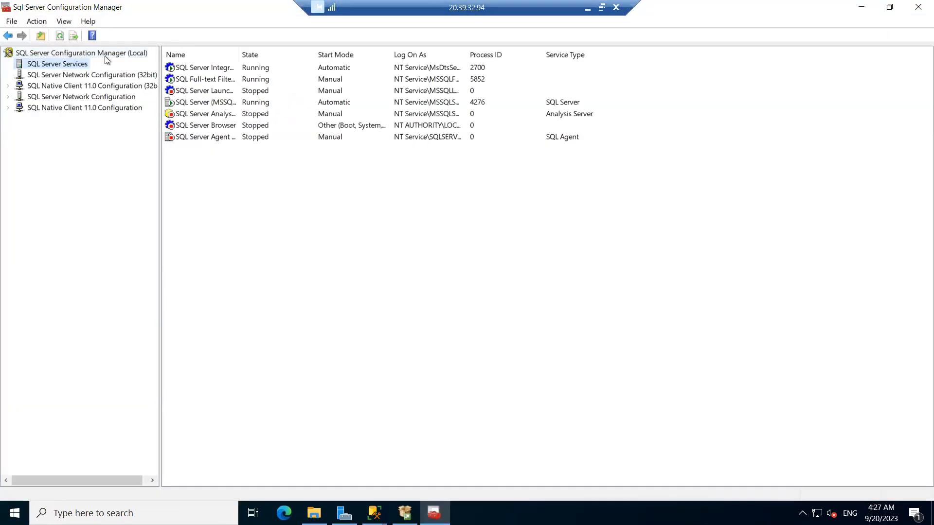
drag(239, 55, 326, 55)
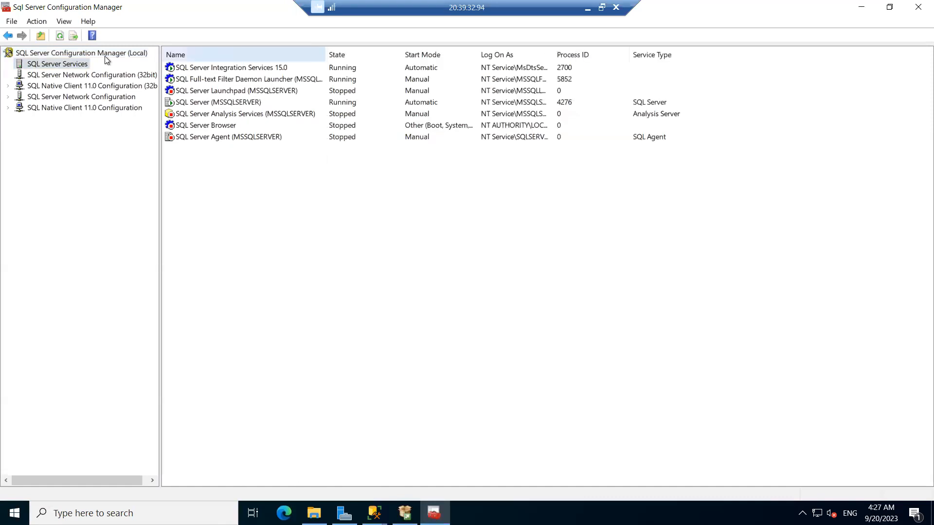
click(234, 104)
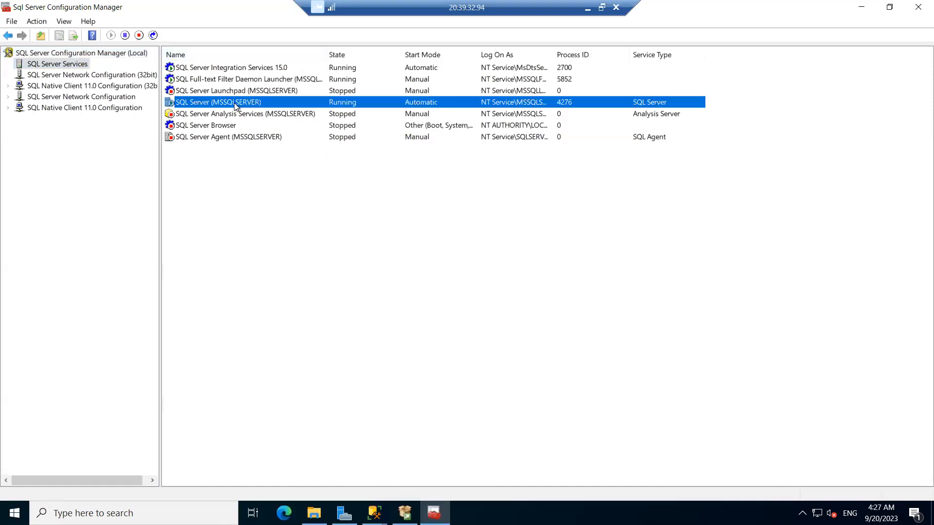
click(7, 99)
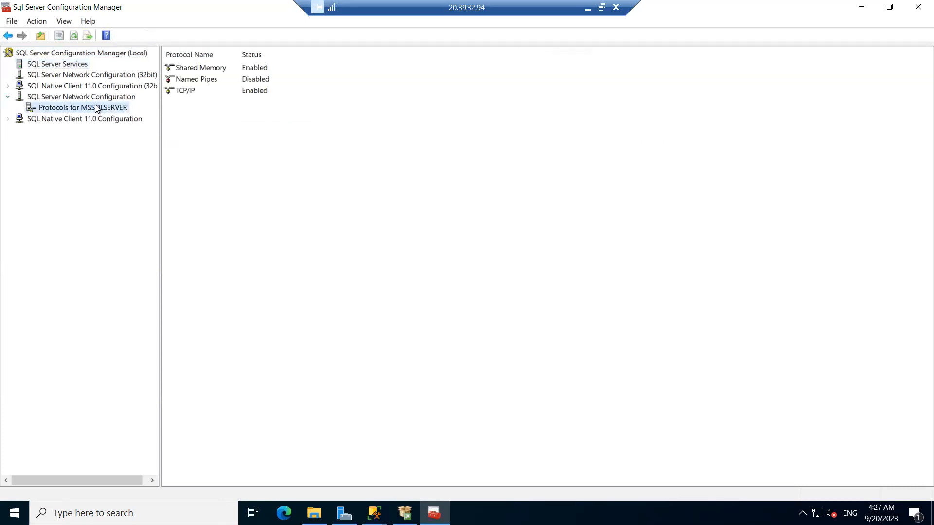
click(61, 65)
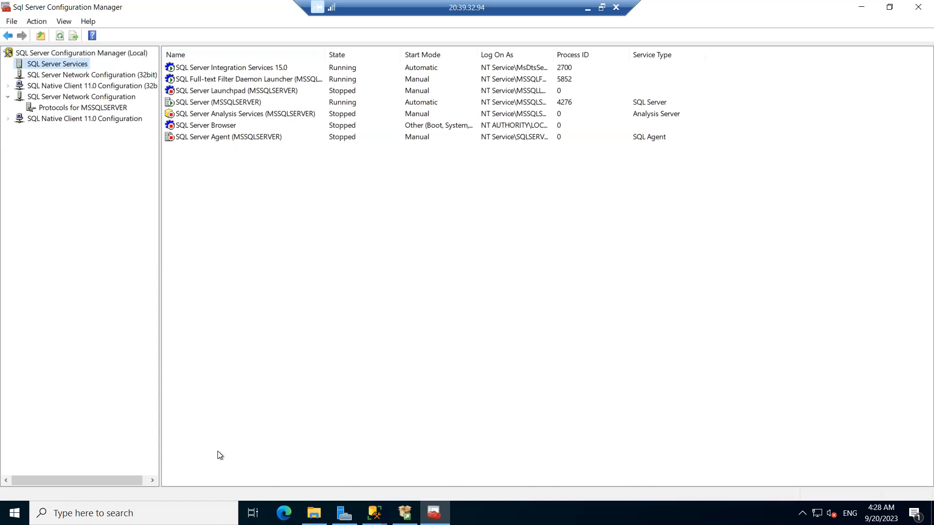
Look up the VM's computer name with the hostname command in a Command Prompt, and close the prompt.
key(super+r)
text(cmd)
key(Return)
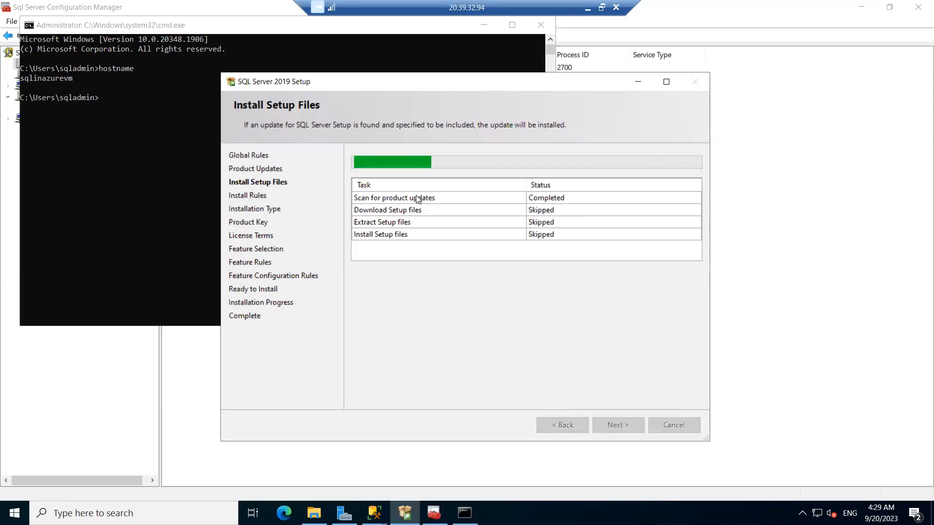
click(154, 20)
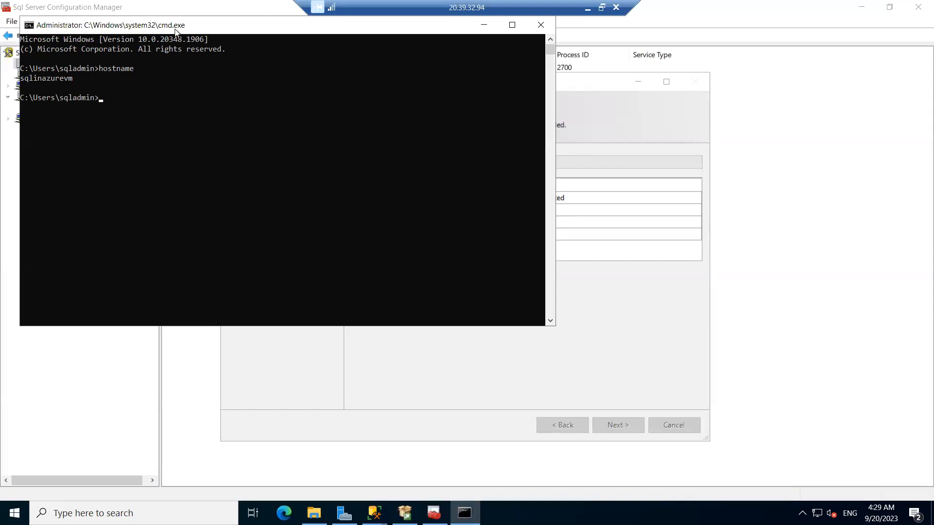
drag(172, 29, 152, 166)
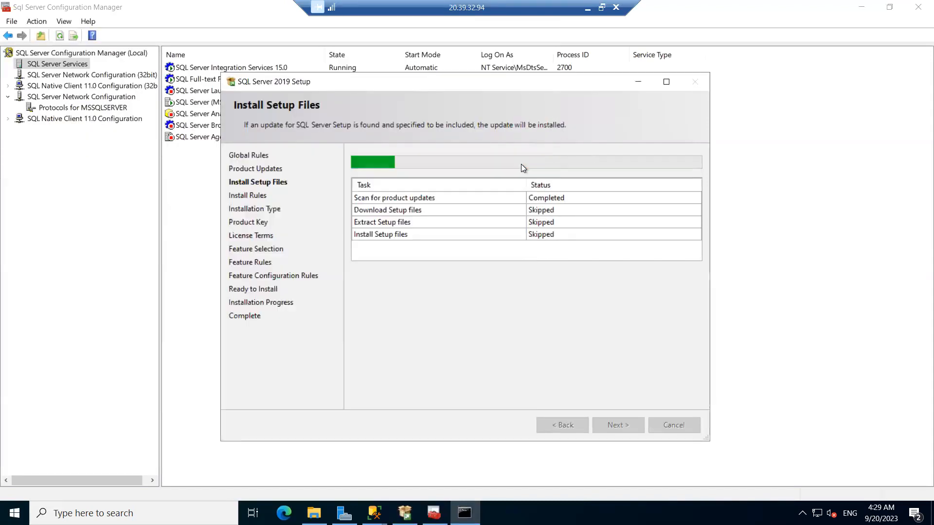
click(520, 163)
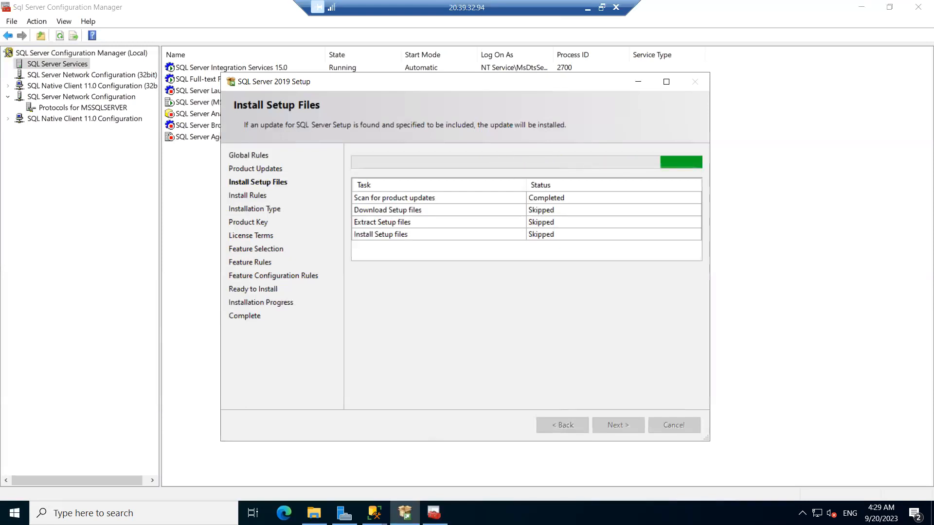
mouse_move(374, 513)
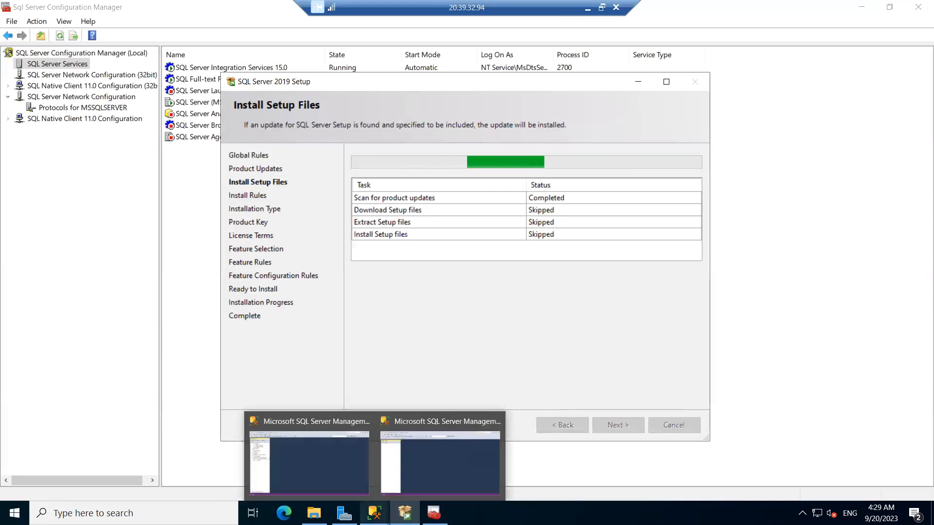
click(437, 455)
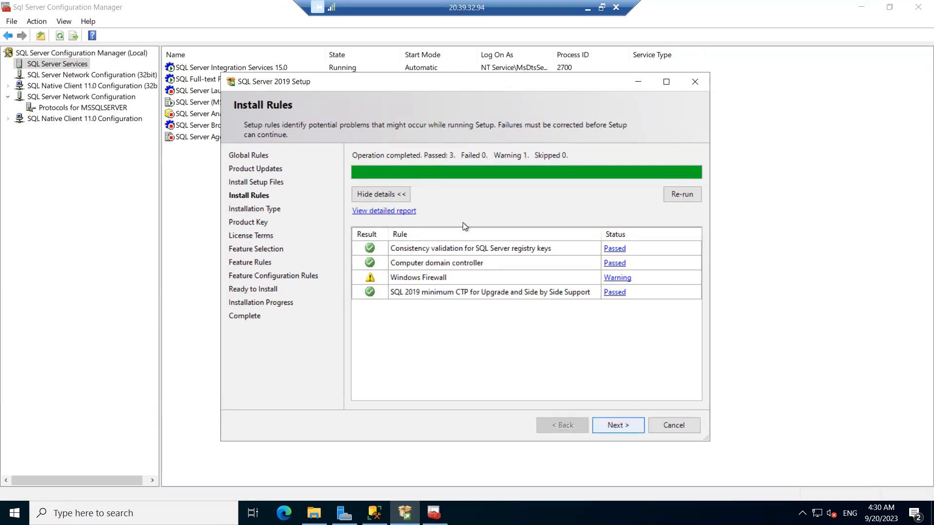
Choose a new installation of SQL Server 2019 with the free Developer edition in the setup wizard.
click(615, 427)
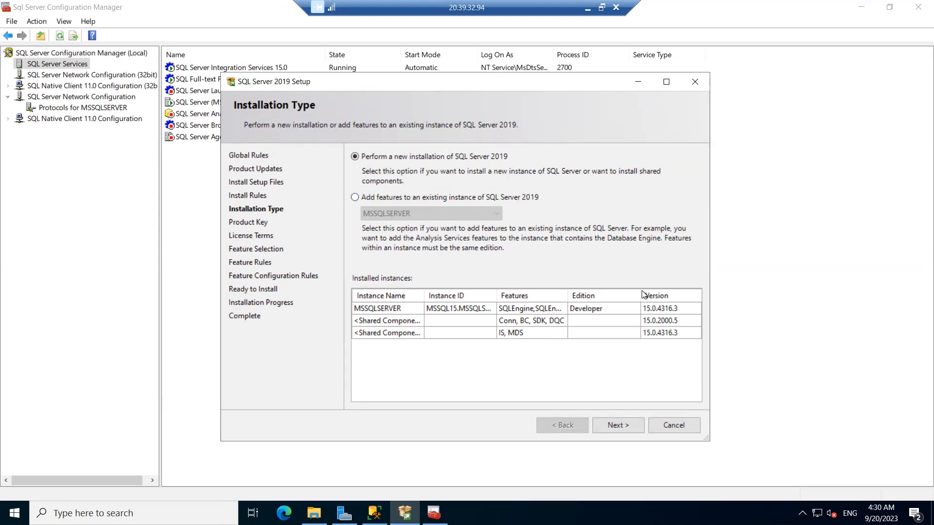
click(617, 428)
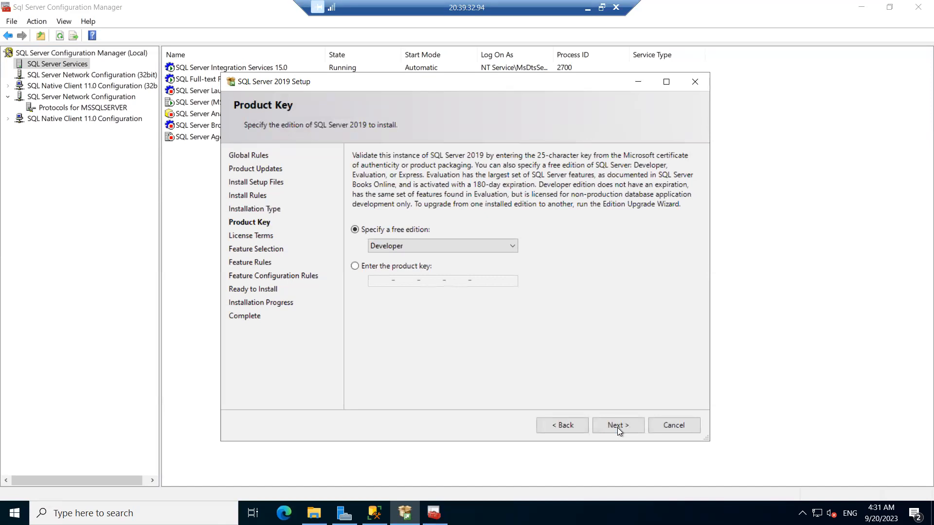
click(617, 427)
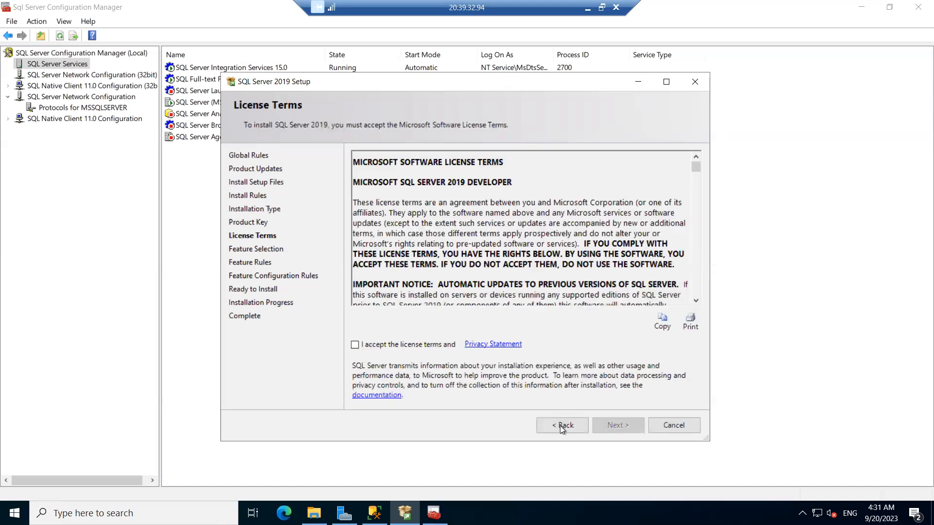
click(559, 425)
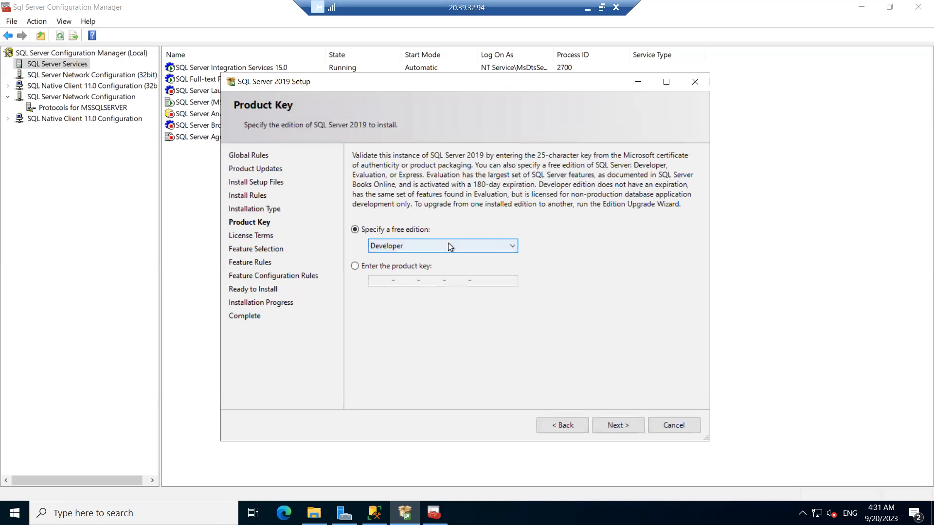
click(449, 246)
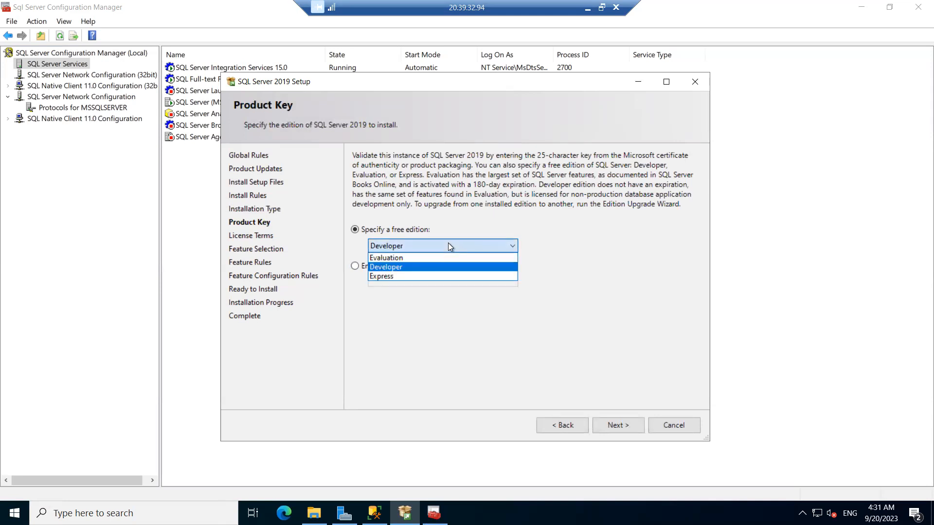
click(606, 238)
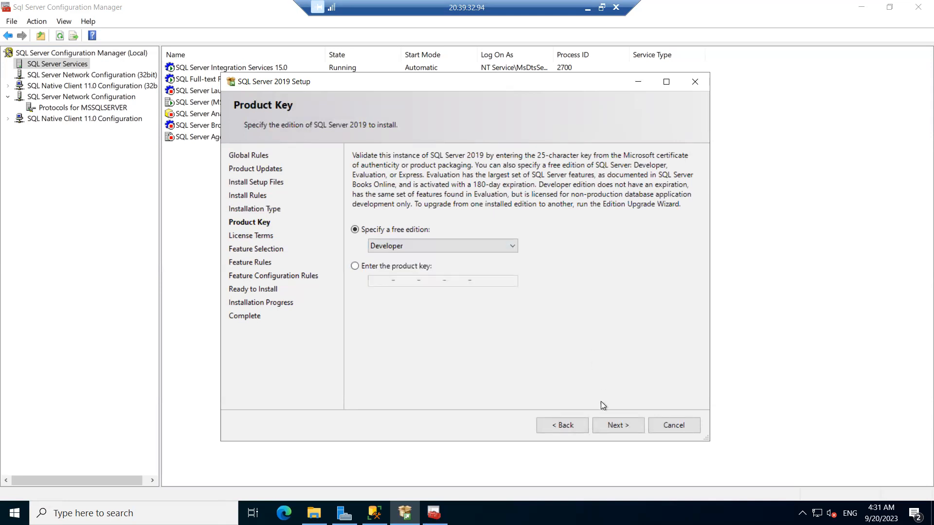
click(614, 425)
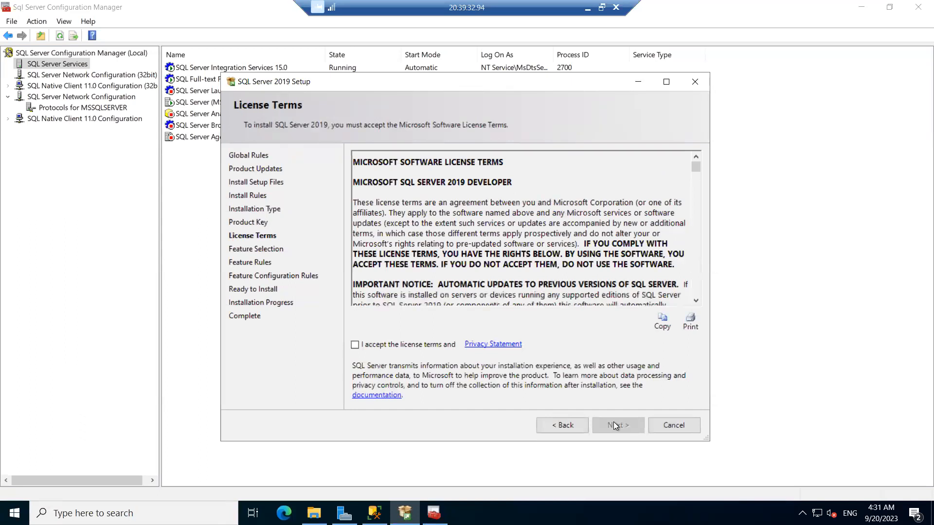
Accept the license terms and select Database Engine Services as the only feature to install.
click(413, 346)
click(621, 425)
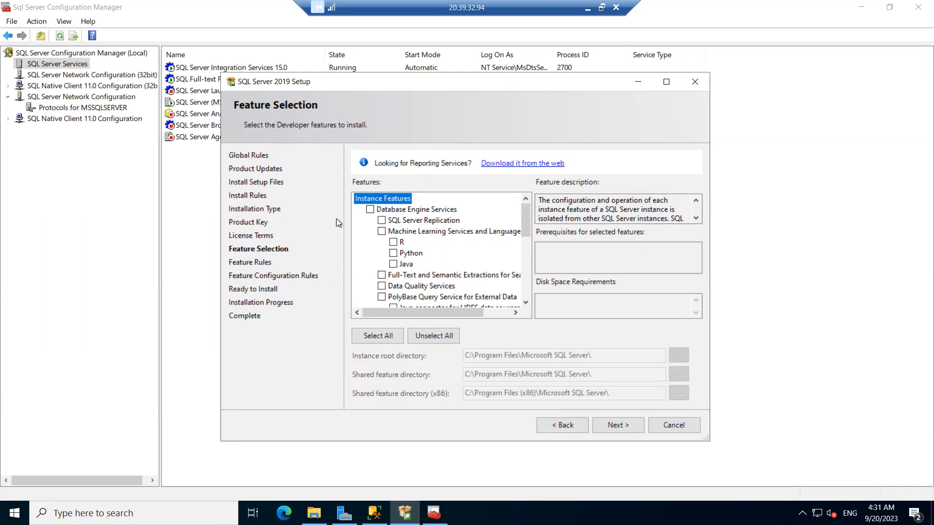
click(369, 211)
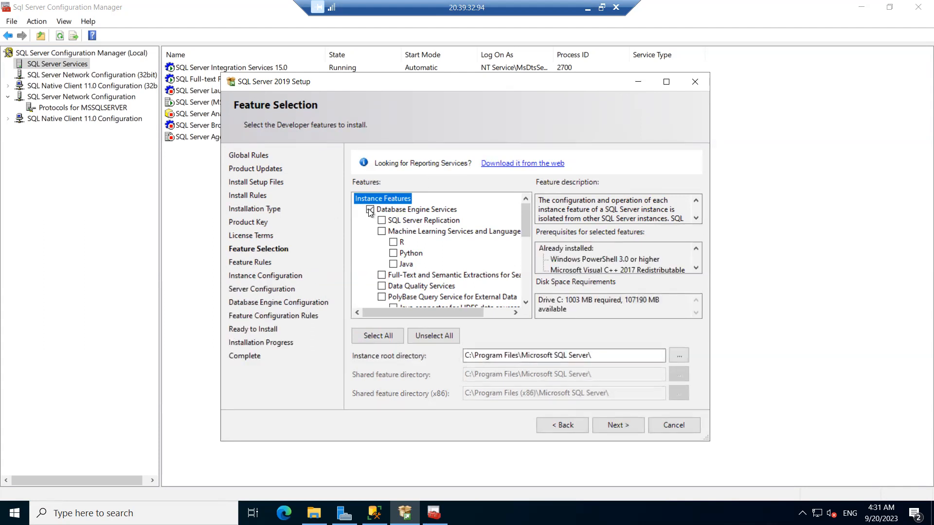
click(626, 424)
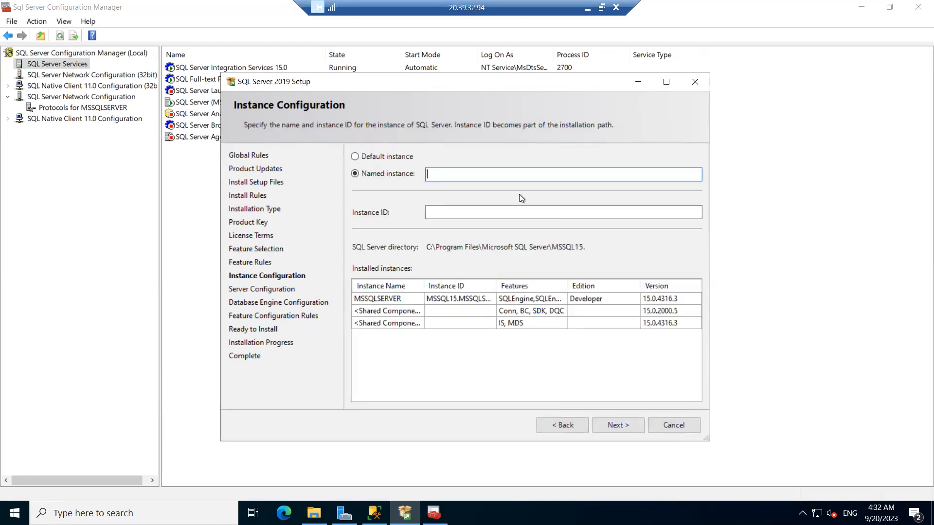
Try to configure the new installation as the default instance.
click(361, 154)
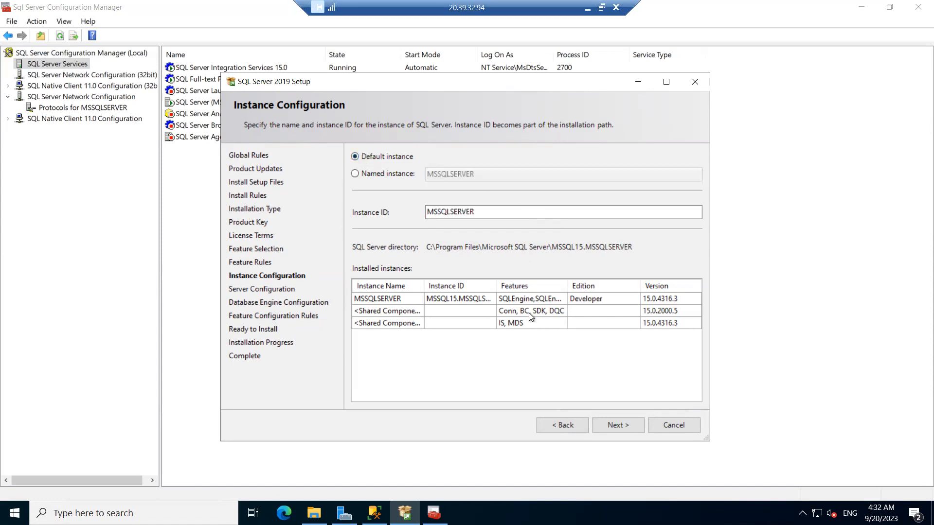
click(618, 425)
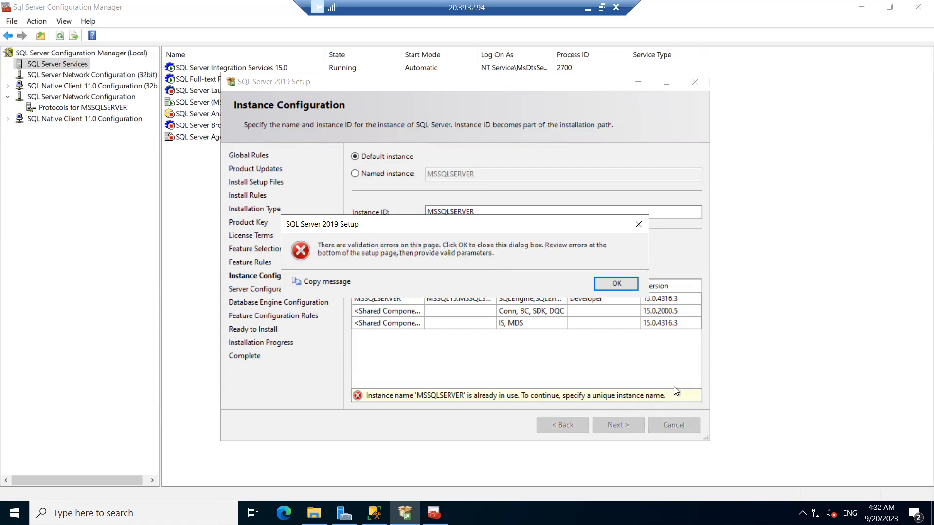
click(639, 225)
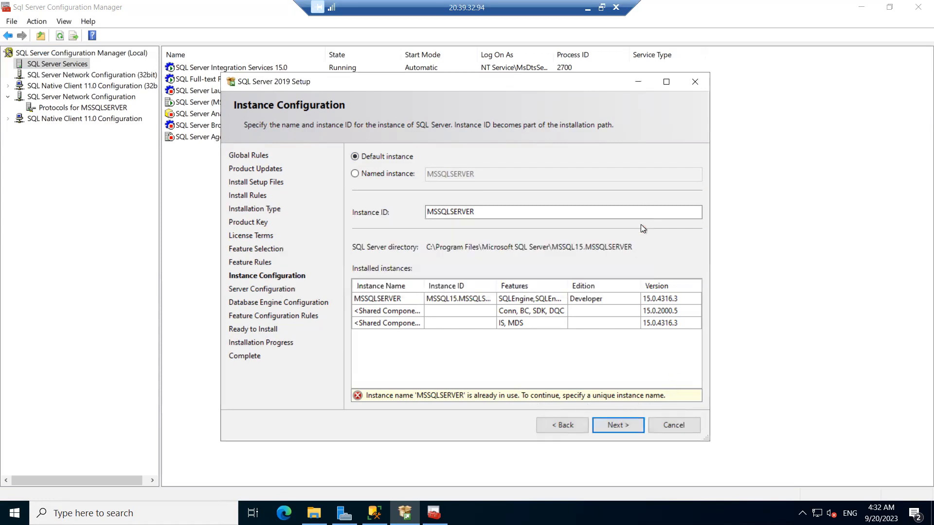
Configure the new installation as a named instance called SQLUAT and accept the default service accounts.
click(358, 174)
key(BackSpace)
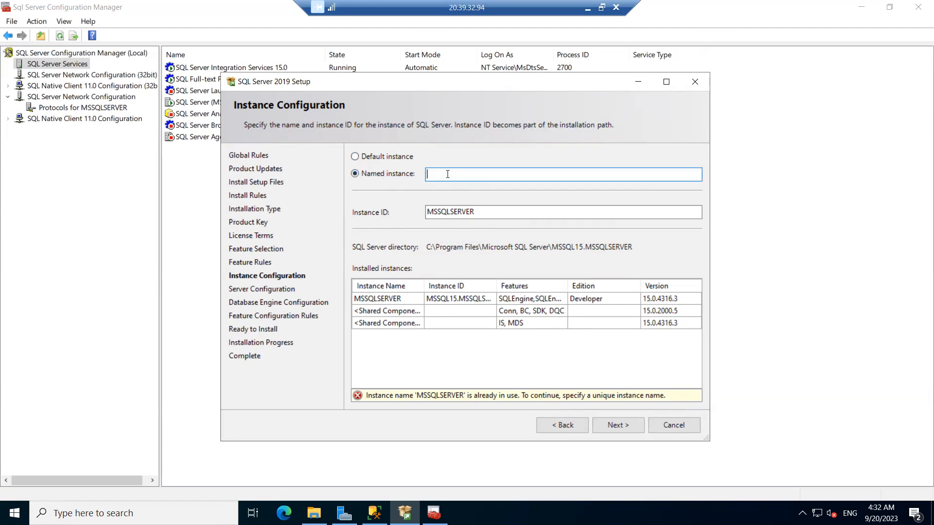
text(SQLUAT)
click(613, 426)
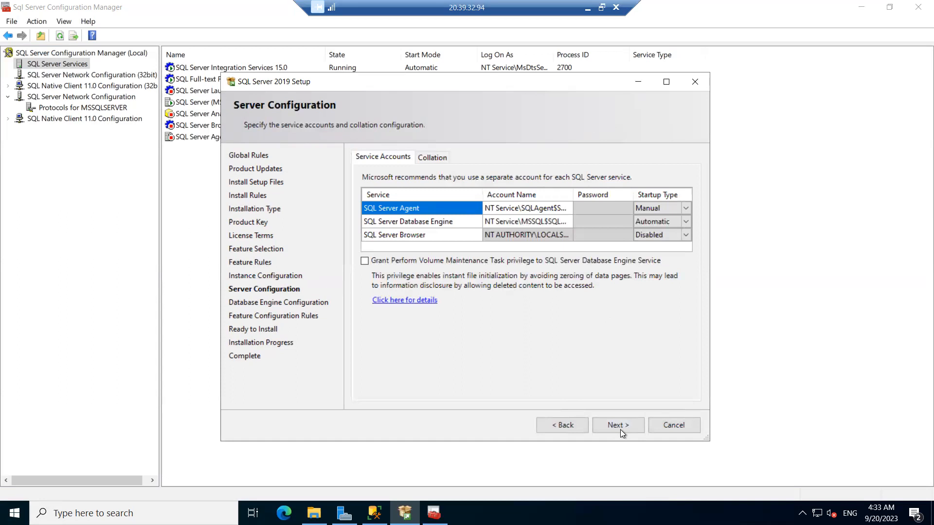
click(618, 425)
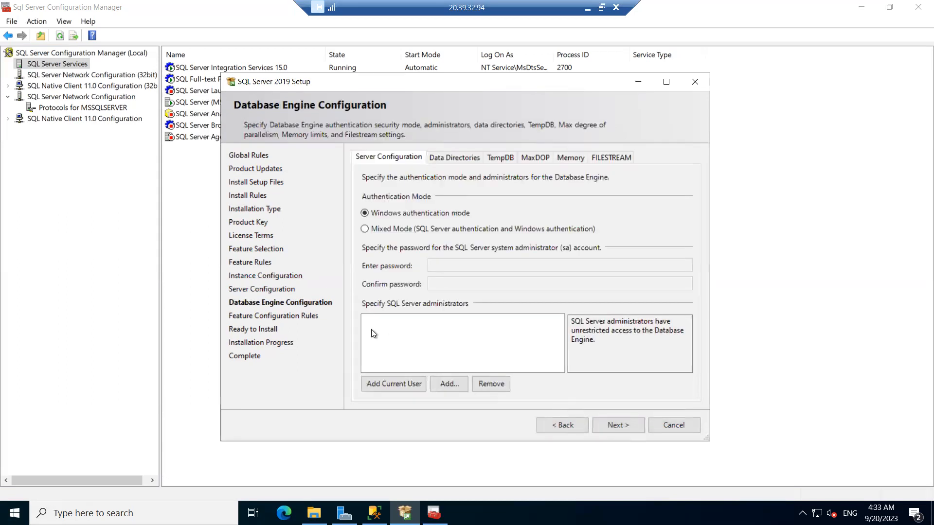
Set the authentication to Mixed Mode and enter and confirm the password for the sa account.
click(364, 229)
click(454, 265)
text(************)
key(Tab)
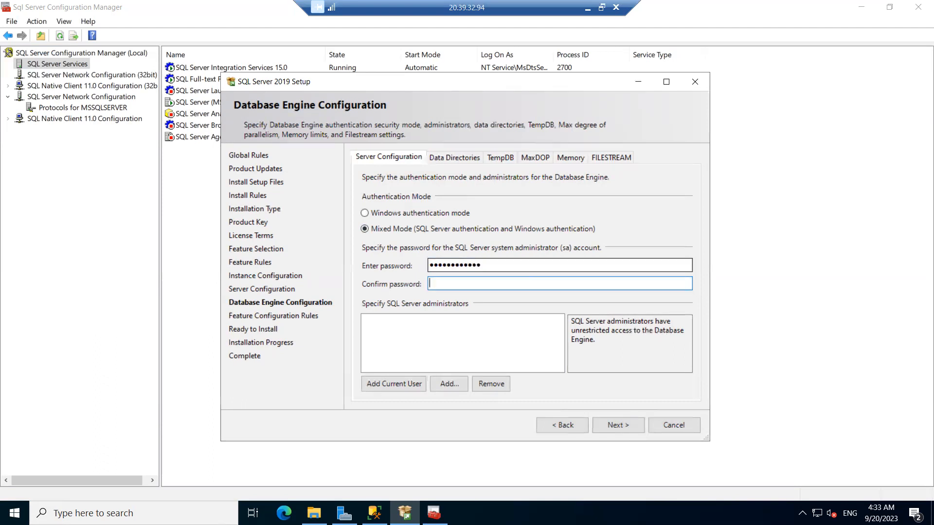
text(************)
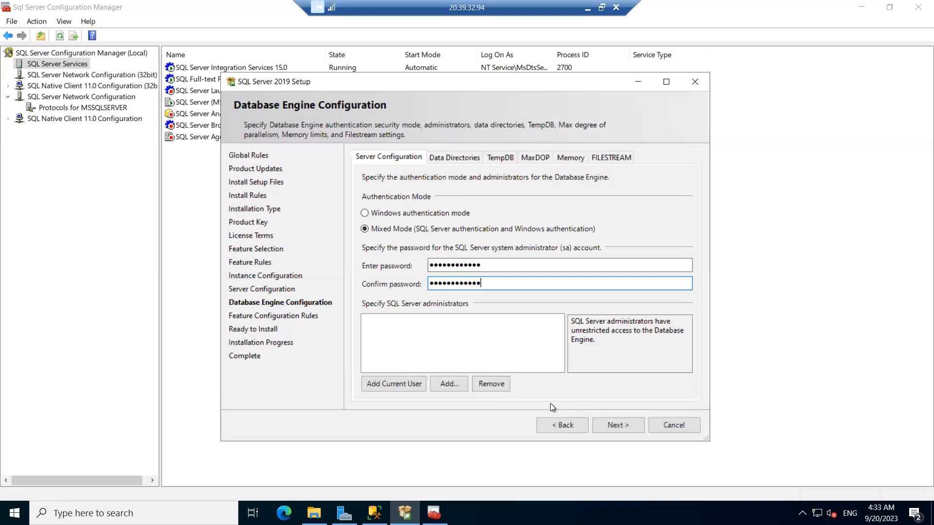
Add the current user as a SQL Server administrator and start the installation of the SQLUAT instance.
click(395, 382)
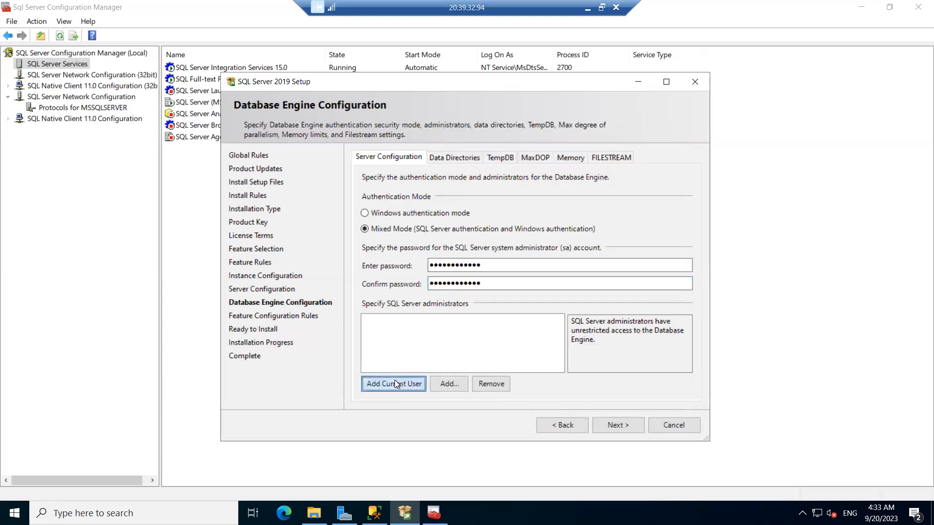
click(616, 425)
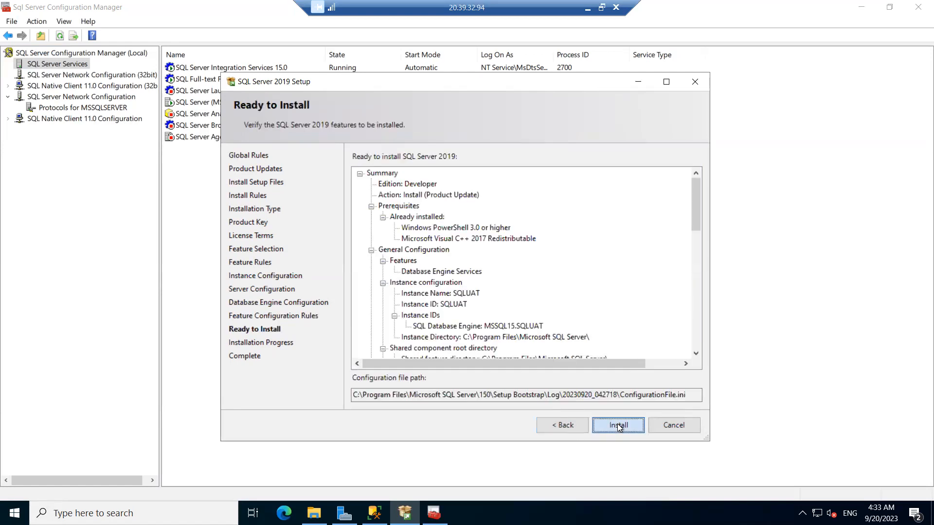
click(619, 425)
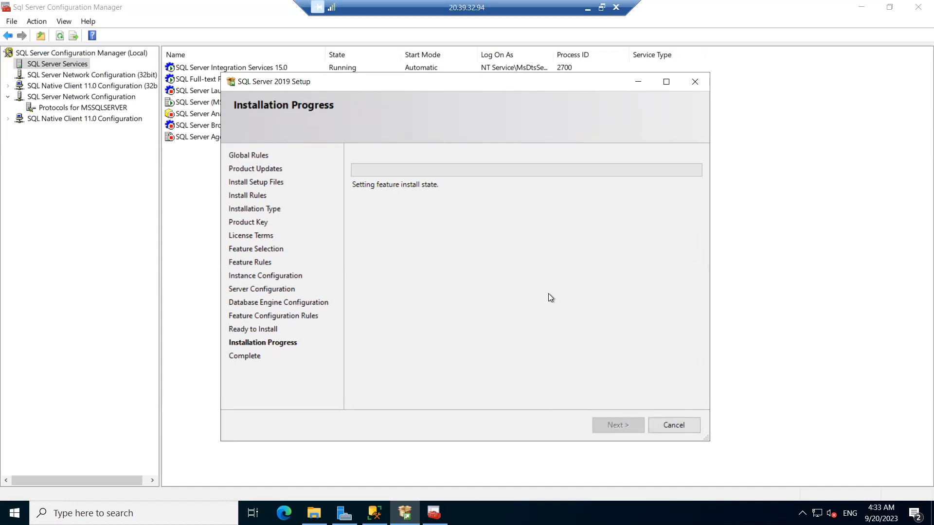
Review the MSSQLSERVER protocols and the SQL Server services in SQL Server Configuration Manager, then check the setup progress.
click(433, 513)
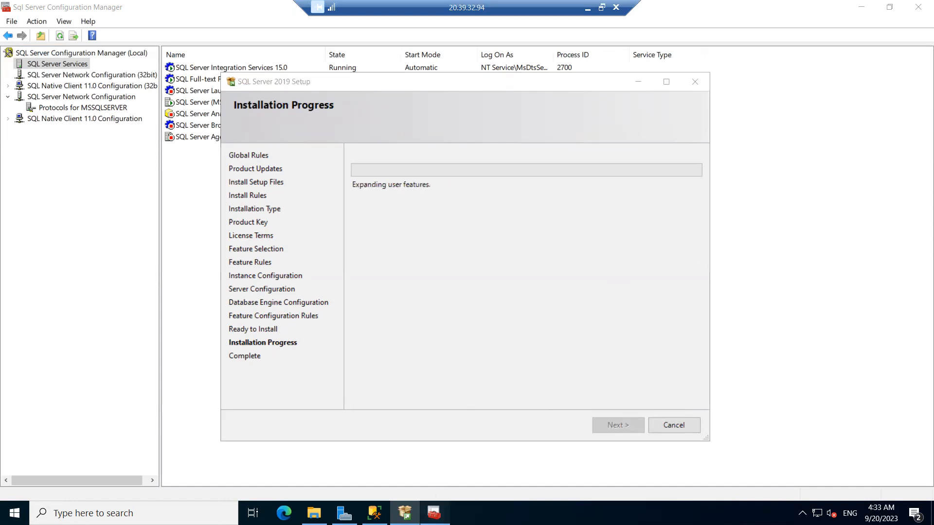
click(87, 110)
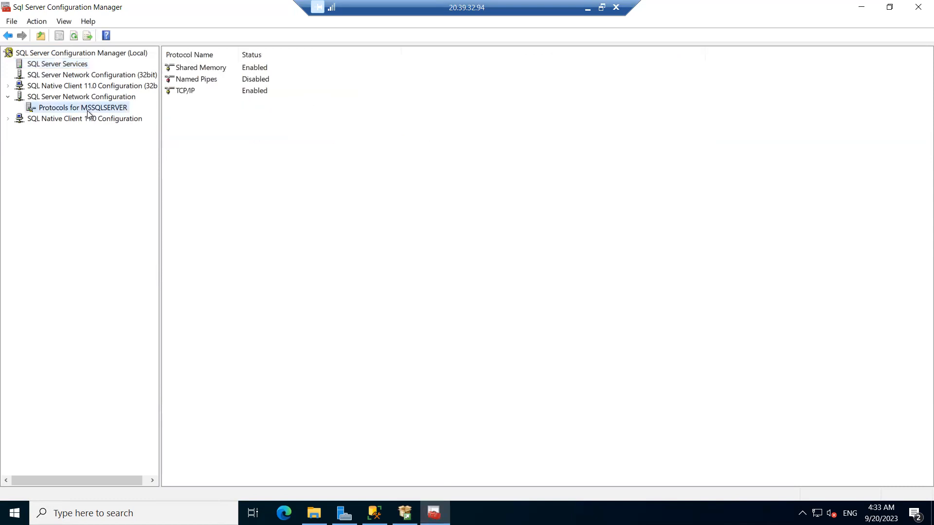
click(8, 119)
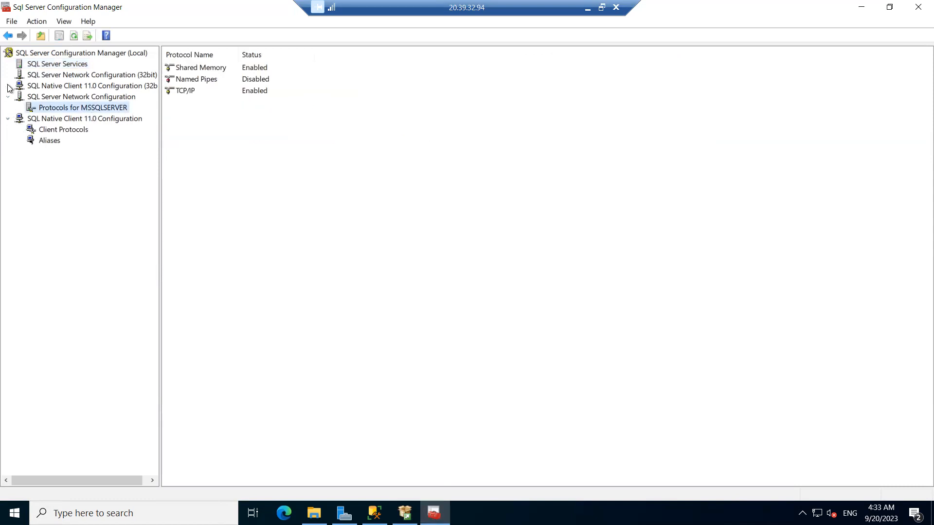
click(66, 65)
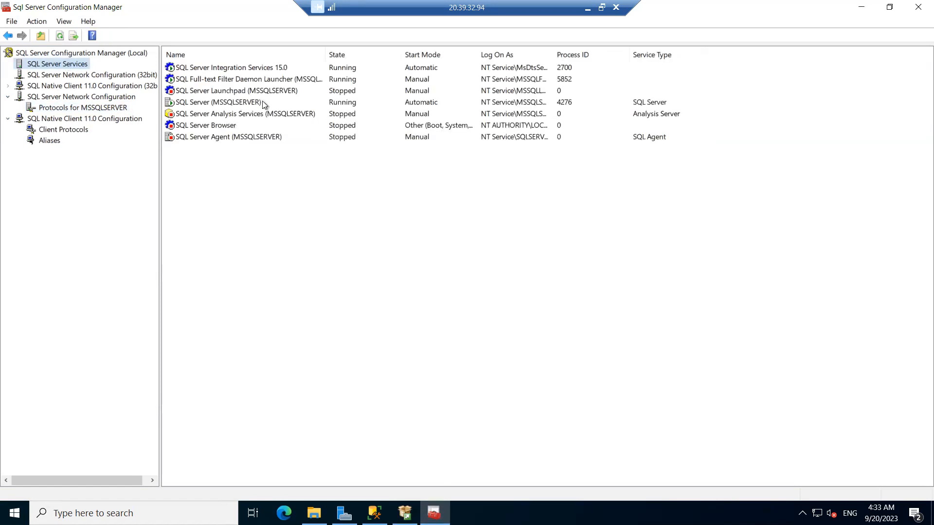
click(206, 102)
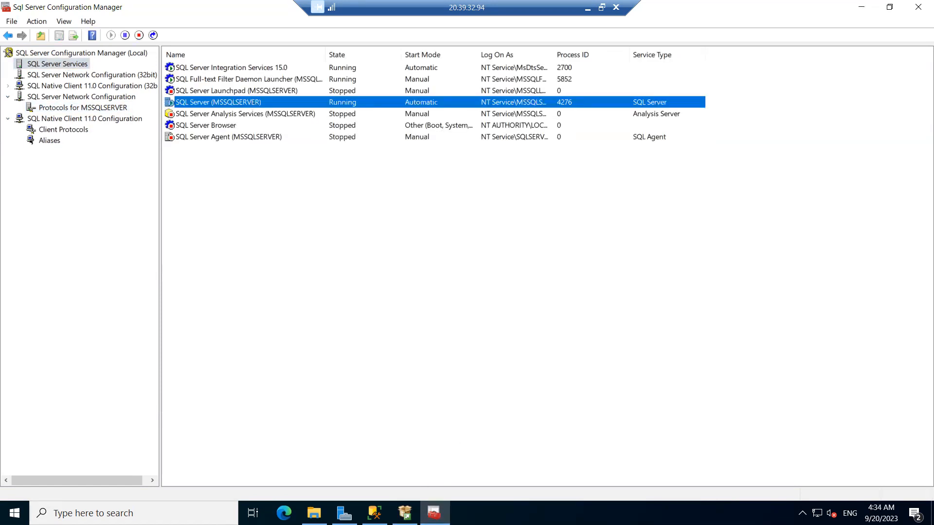
click(405, 513)
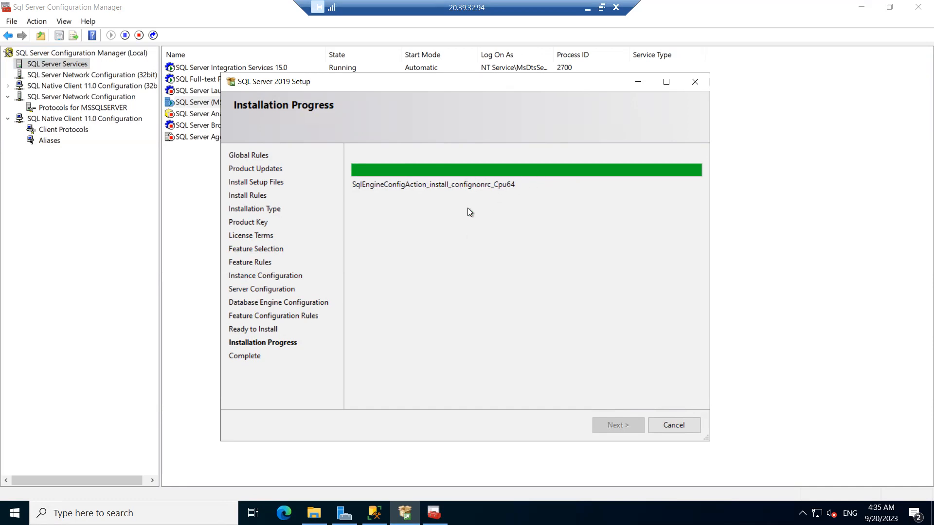
Recheck the services list in SQL Server Configuration Manager for the new instance, and close the manager.
click(434, 512)
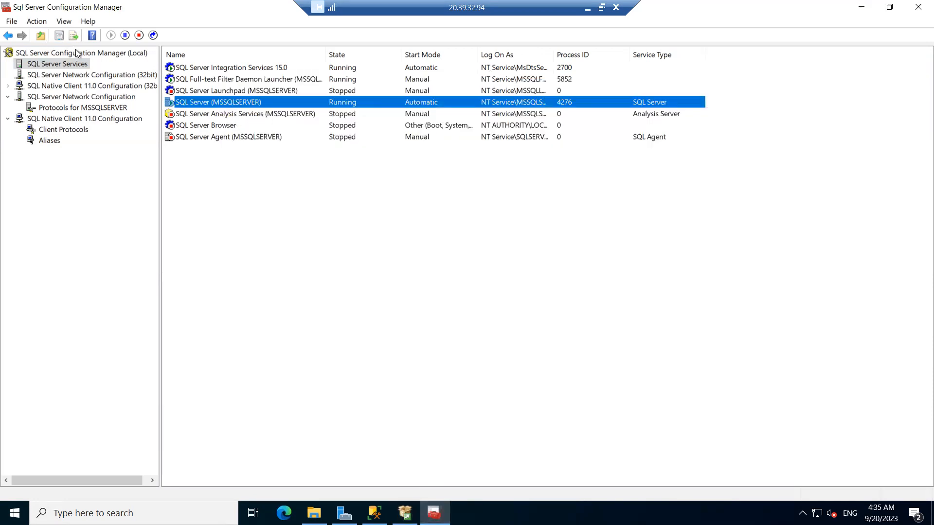
click(33, 55)
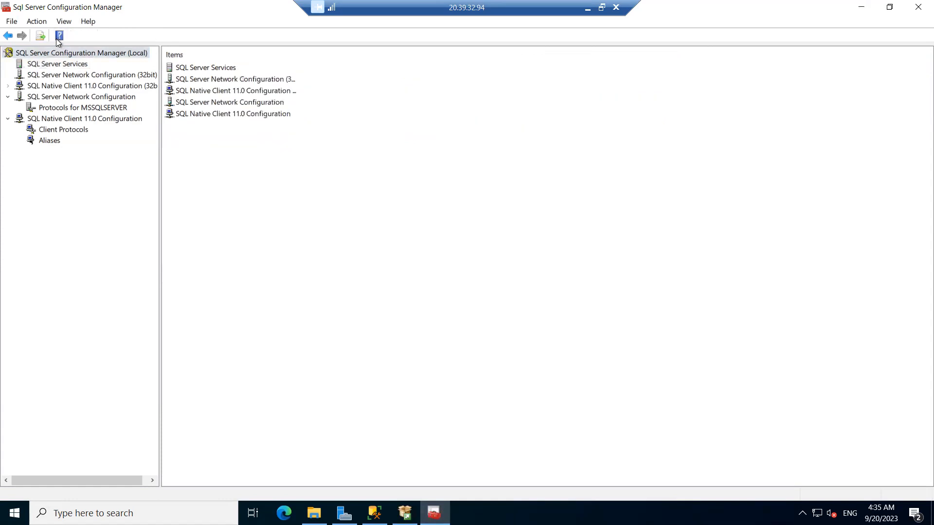
click(45, 67)
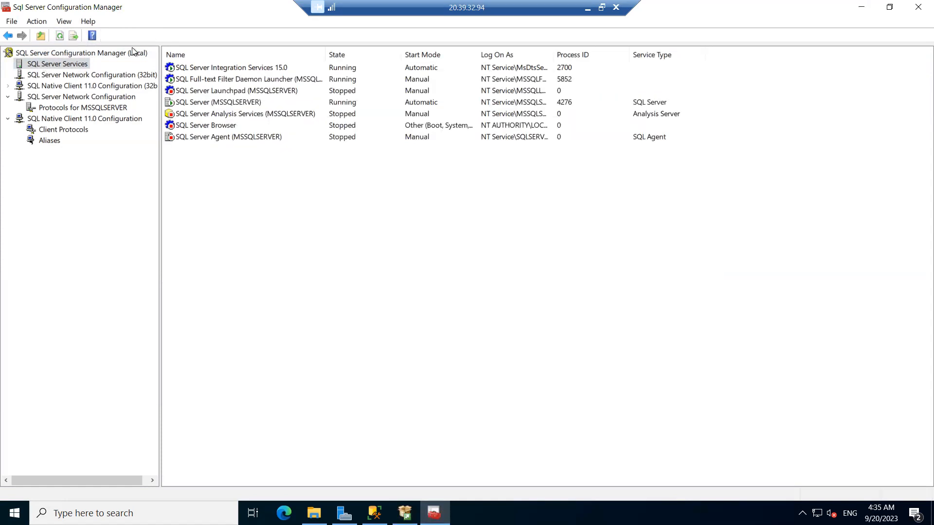
click(919, 7)
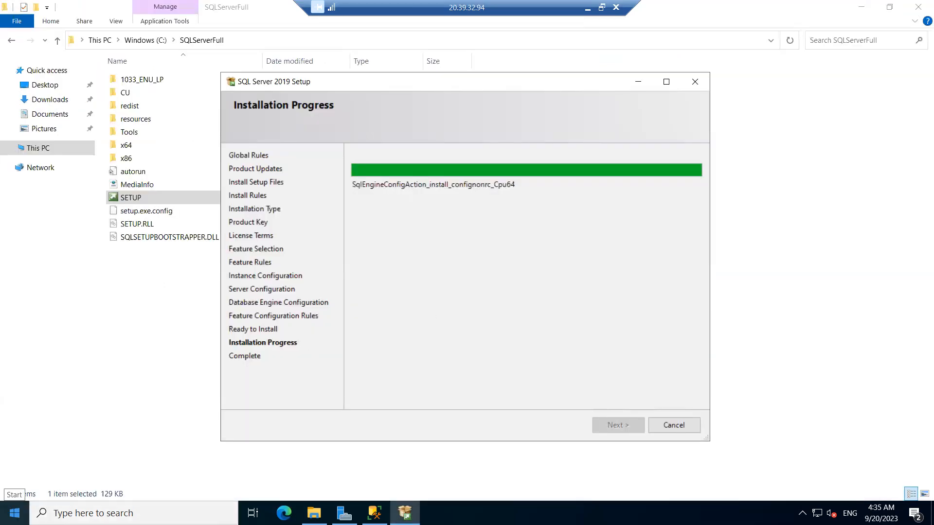
Reopen SQL Server 2019 Configuration Manager and select the SQL Server (SQLUAT) service in the services list.
click(14, 513)
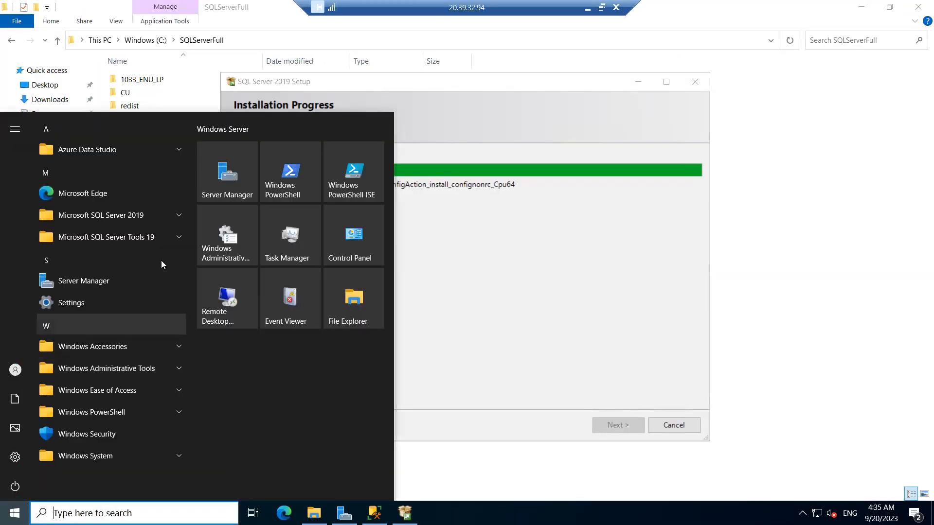
click(130, 217)
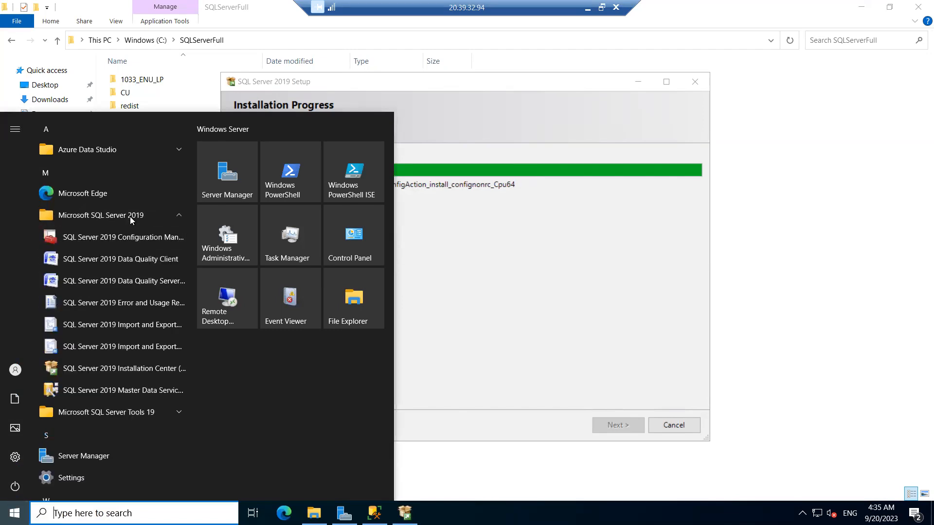
click(116, 240)
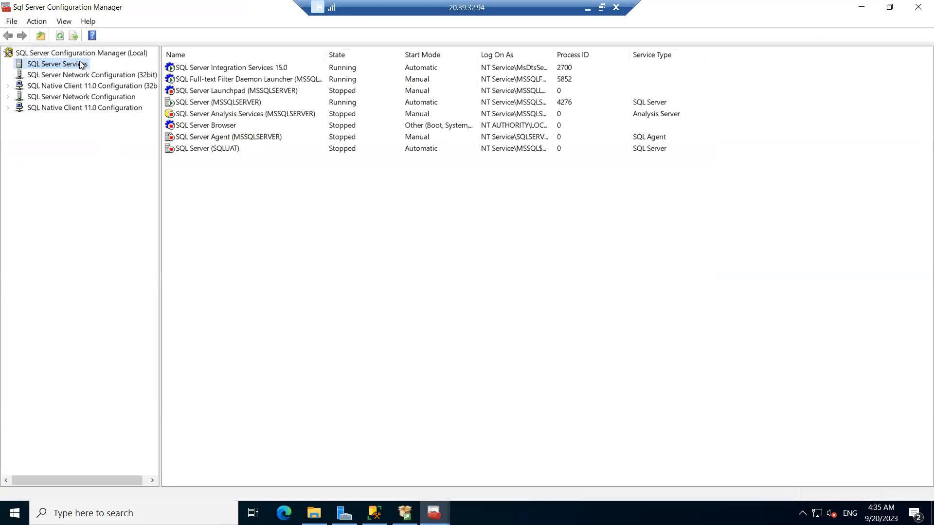
click(206, 149)
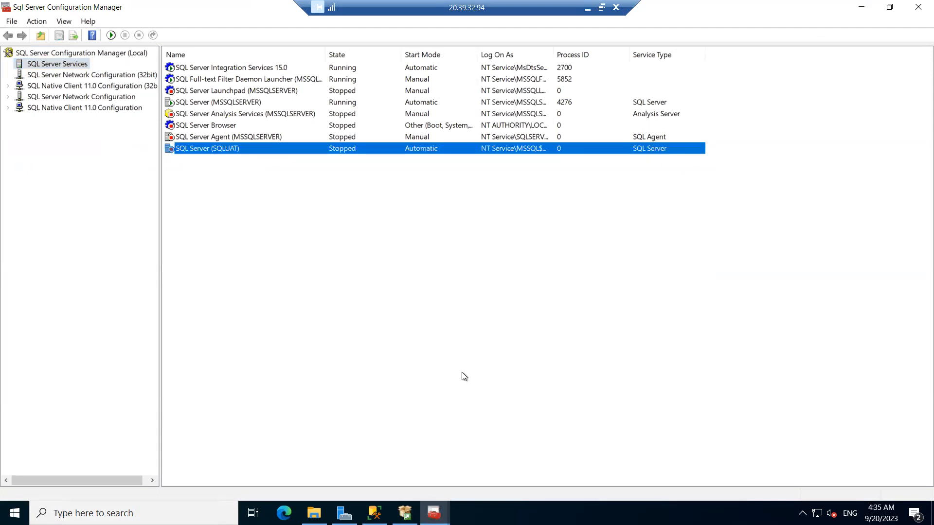
Check the SQL Server 2019 Setup progress alongside the state of the SQLUAT service.
click(405, 513)
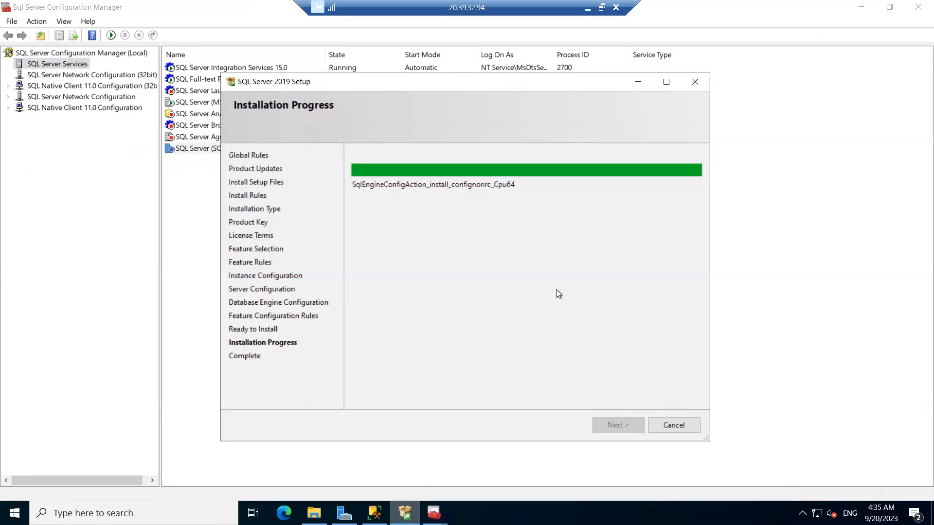
drag(351, 84, 457, 179)
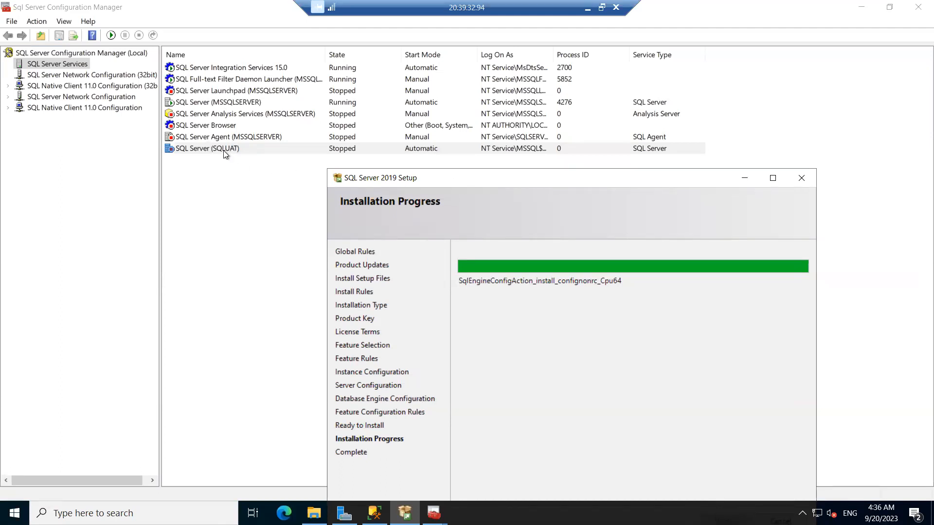
drag(422, 179, 376, 92)
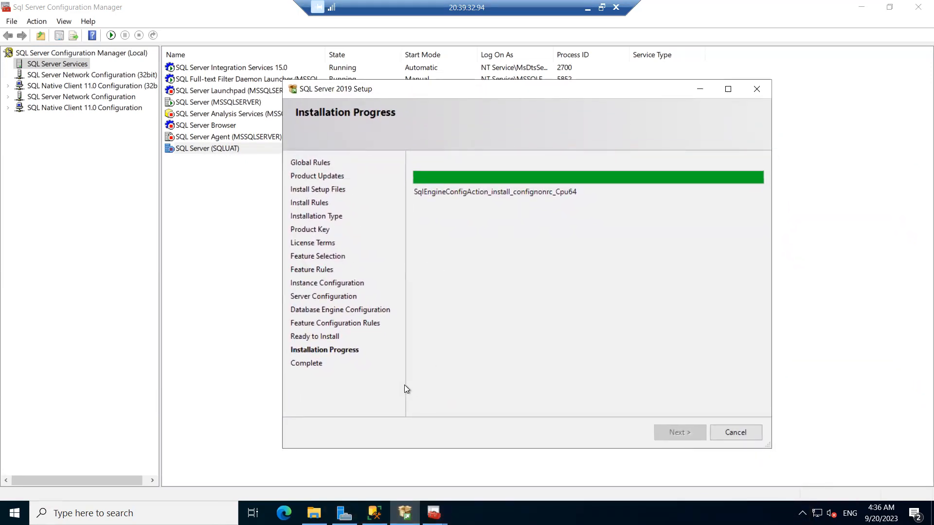
In SQL Server Management Studio, choose the local server sqlinazurevm\SQLUAT for a new Database Engine connection, and recheck the setup progress.
mouse_move(375, 513)
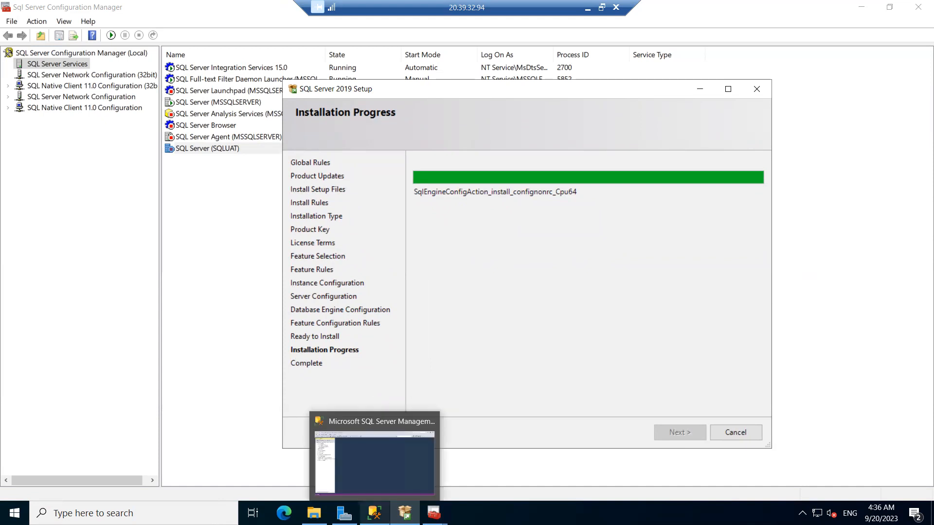
click(375, 462)
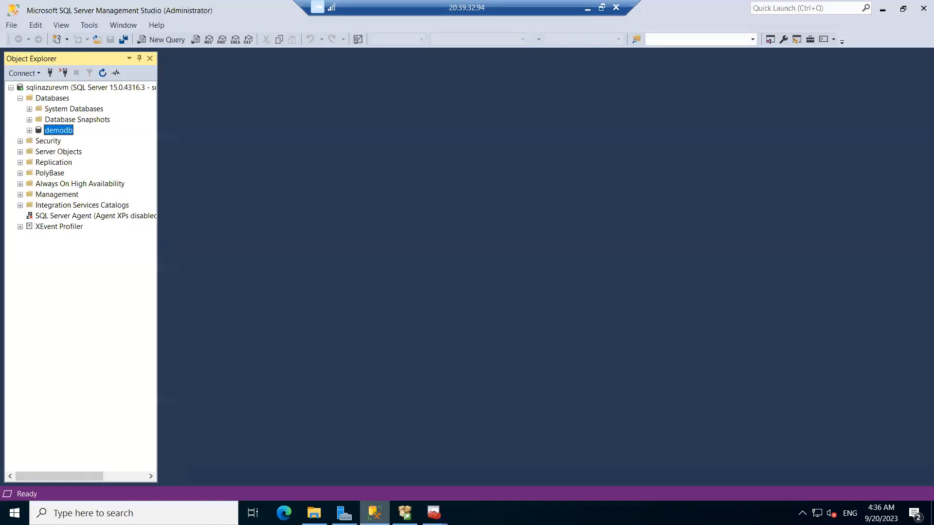
click(33, 73)
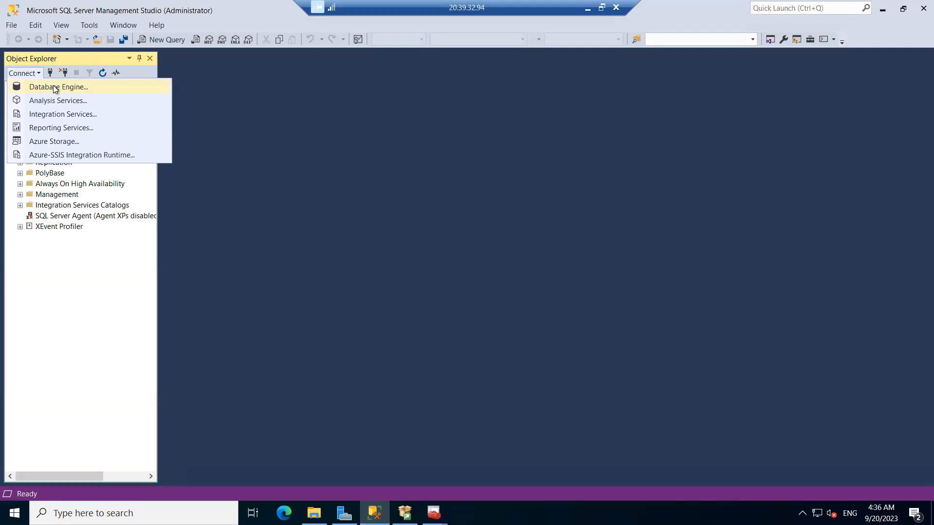
click(55, 87)
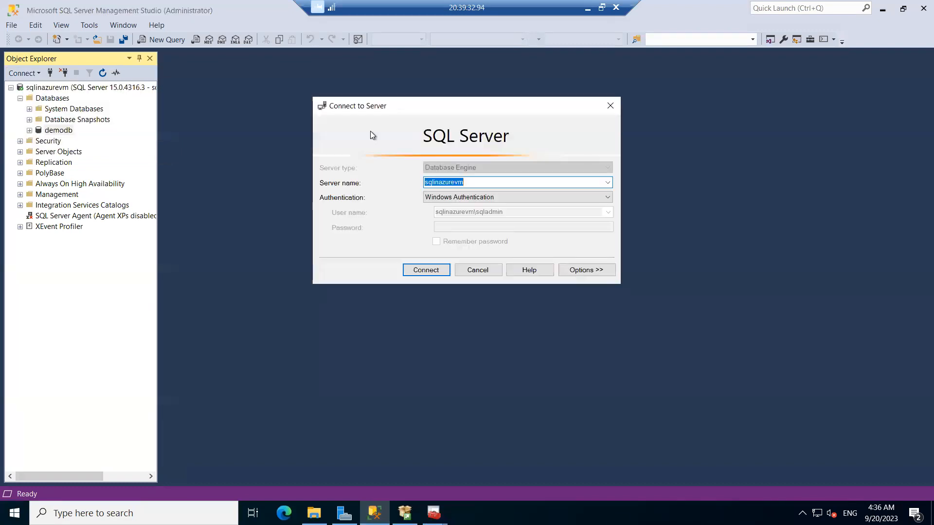
click(608, 183)
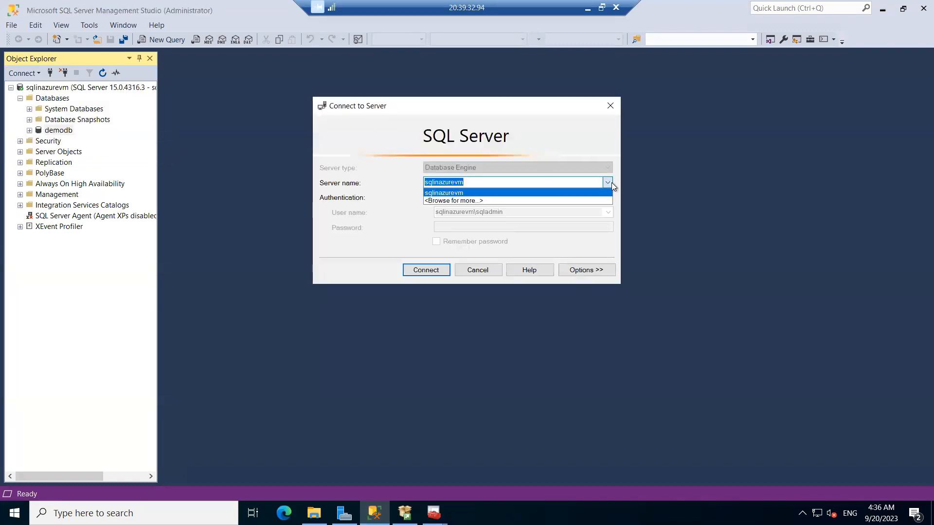
click(455, 201)
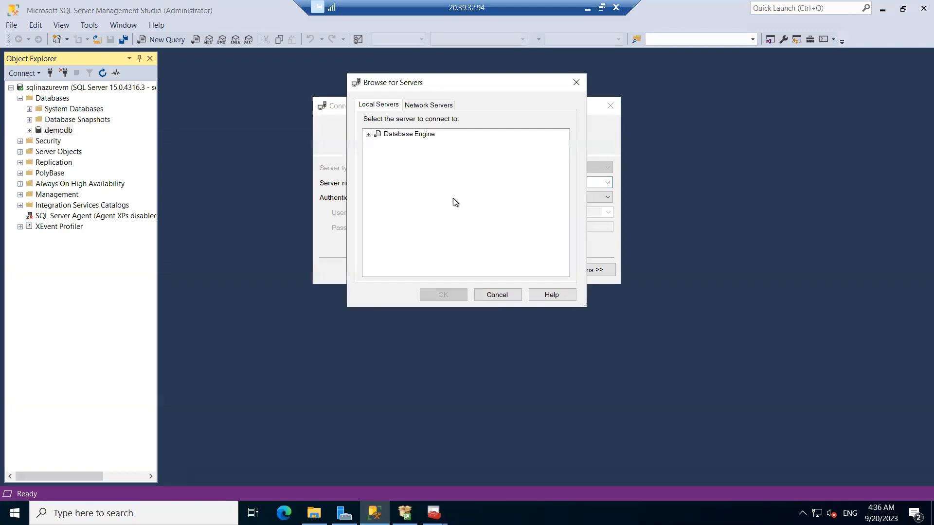
click(369, 135)
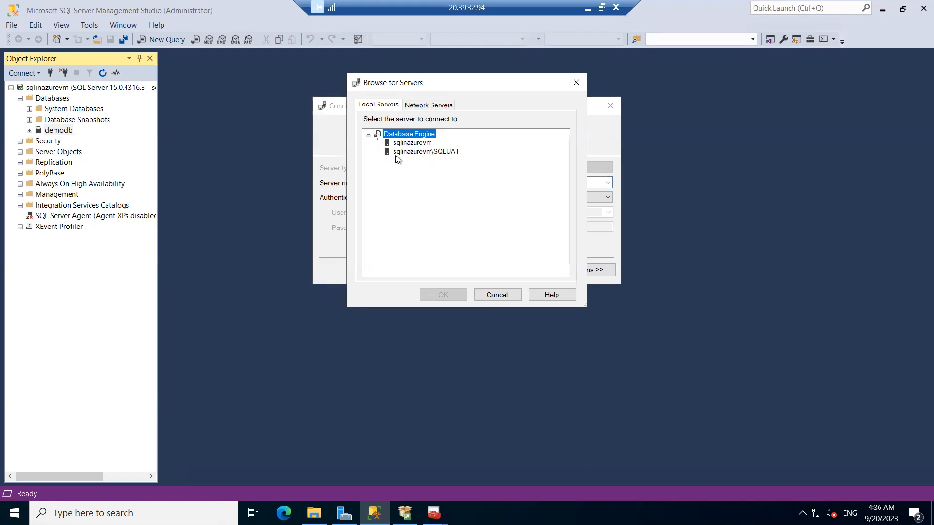
click(422, 152)
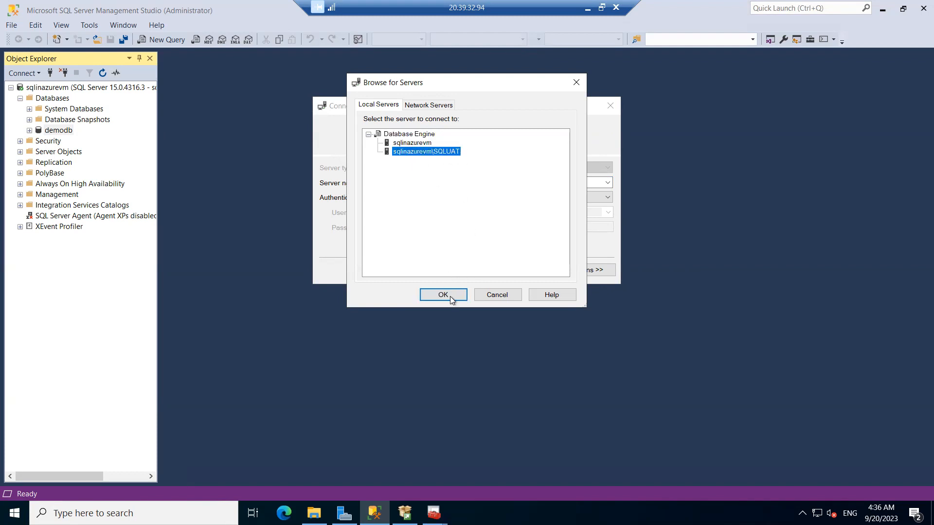
click(444, 295)
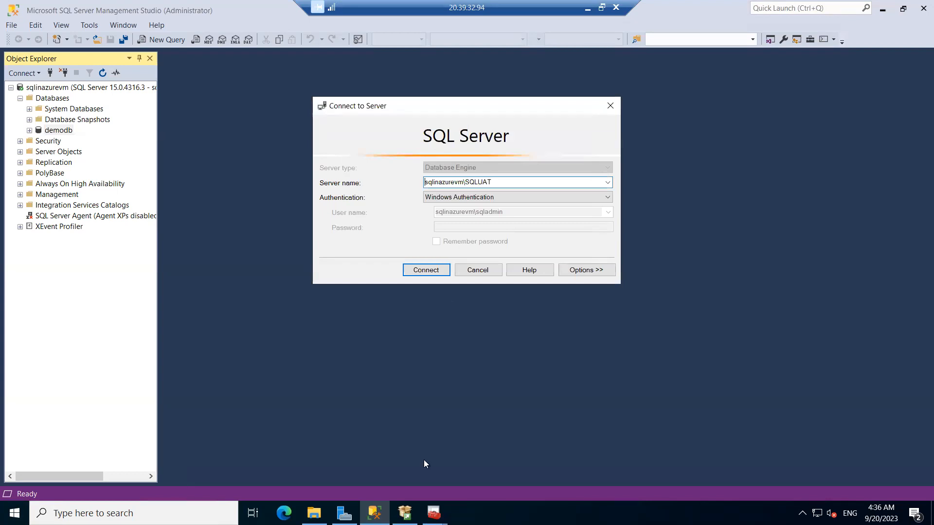
click(405, 514)
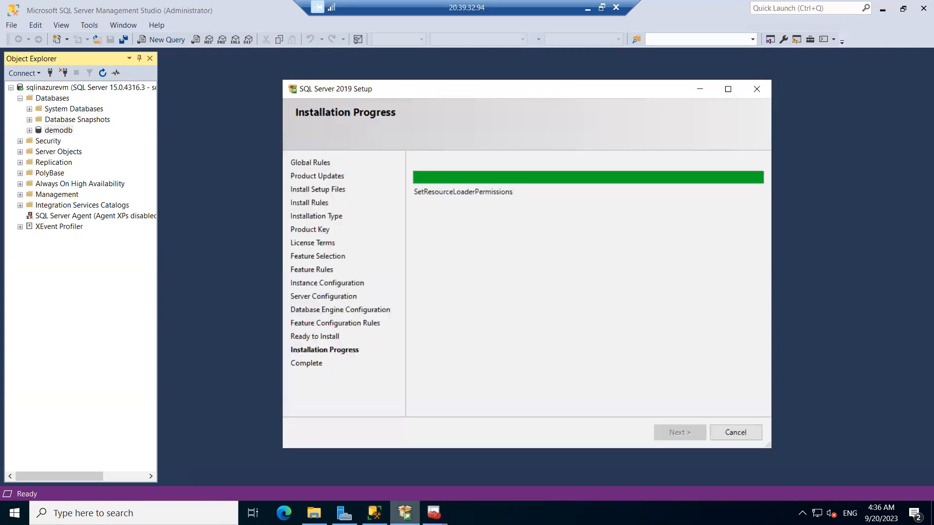
Refresh the services list in SQL Server Configuration Manager and check the state of the SQL Server (SQLUAT) and SQL Server Agent (SQLUAT) services.
click(434, 513)
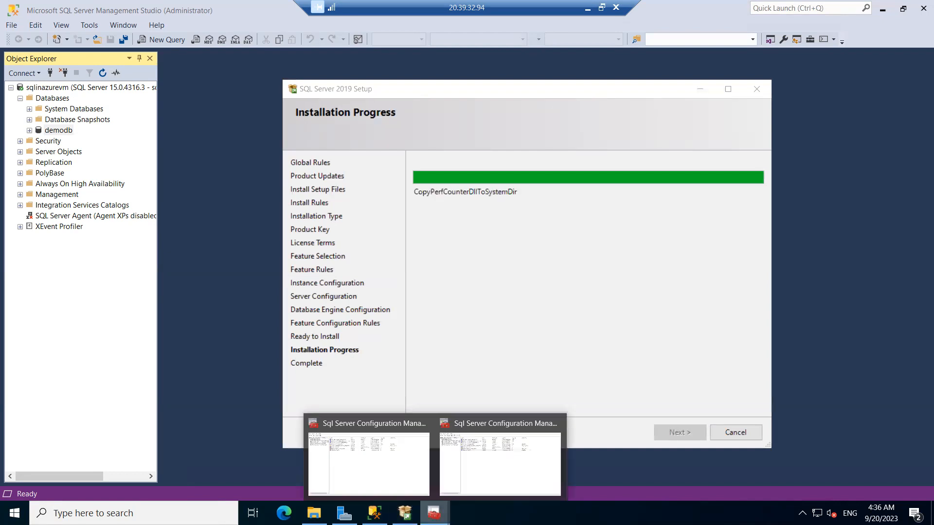
click(486, 462)
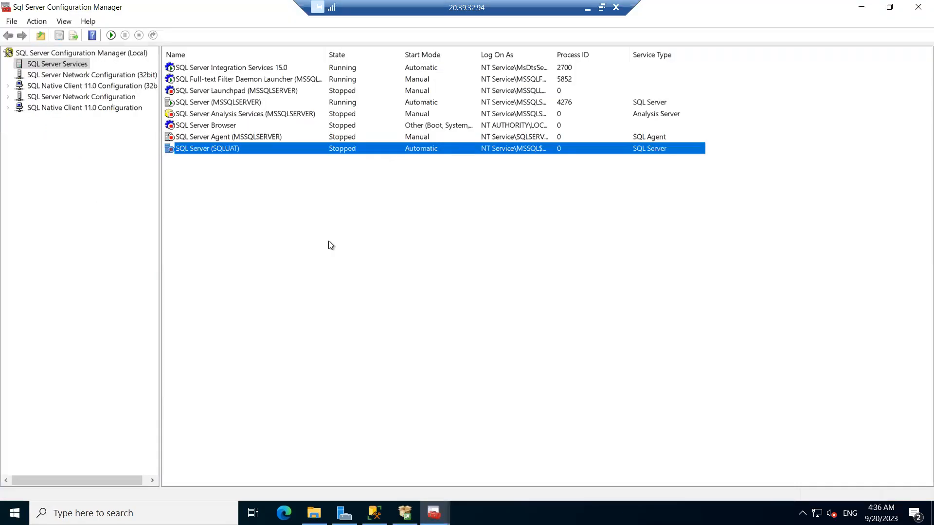
right_click(319, 188)
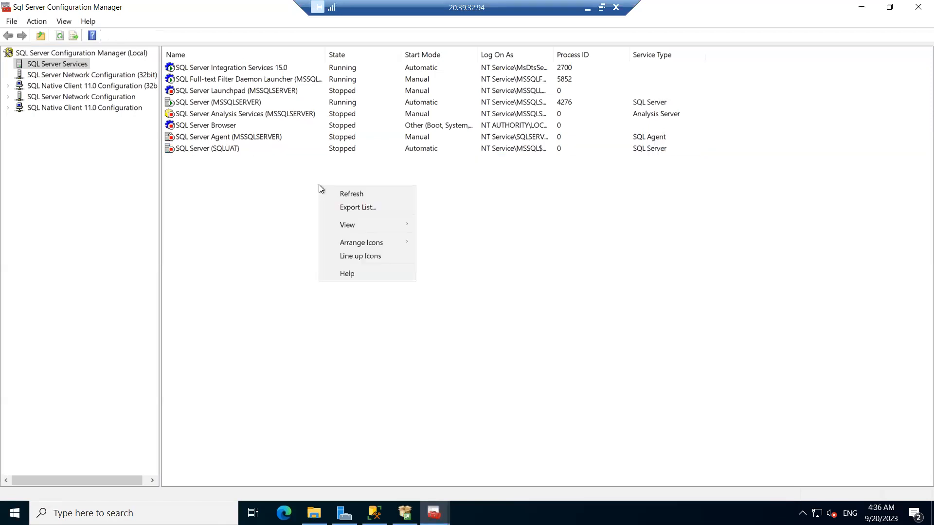
click(356, 195)
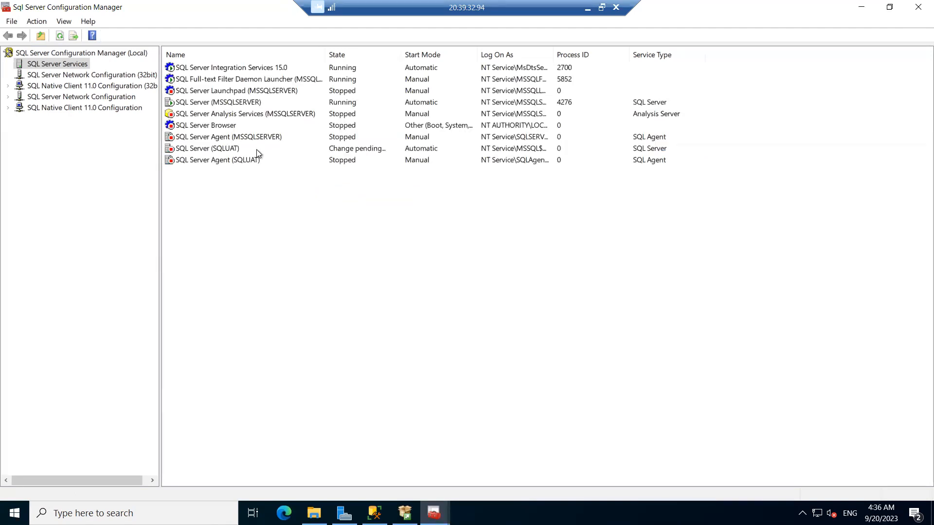
click(371, 159)
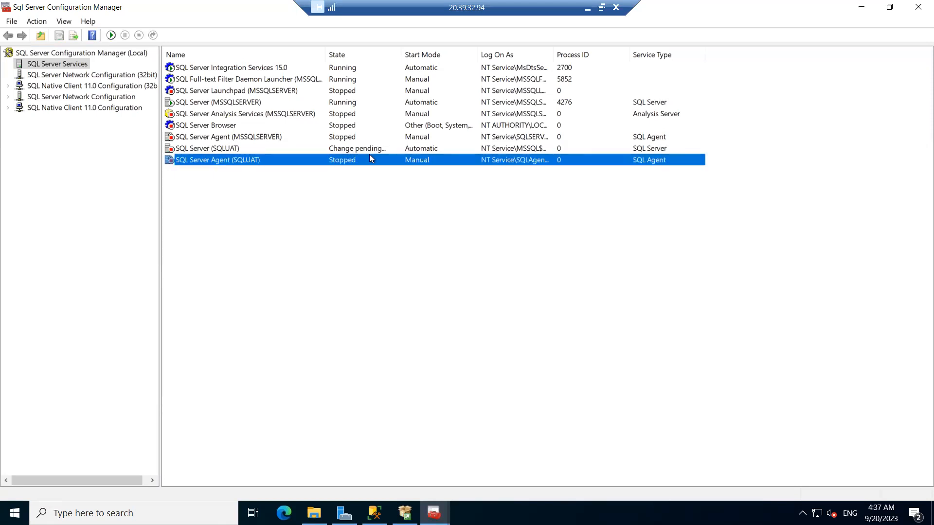
click(365, 150)
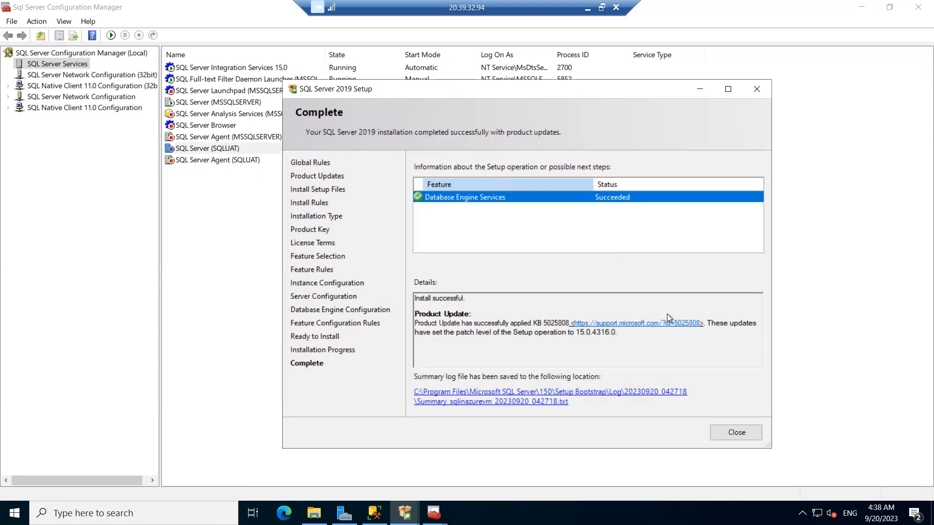
Close the completed SQL Server 2019 Setup wizard, refresh the SQL Server Services list, and select the SQL Server (SQLUAT) service.
click(739, 430)
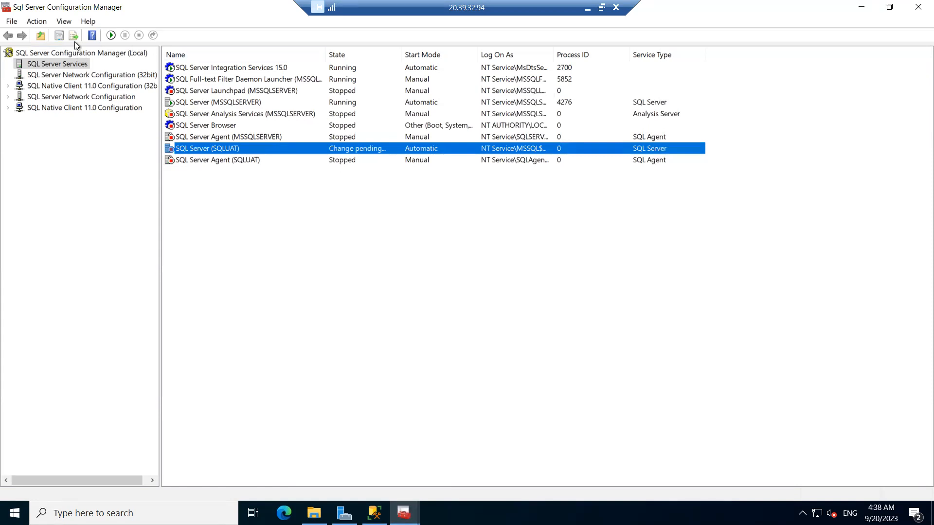
click(52, 52)
click(52, 64)
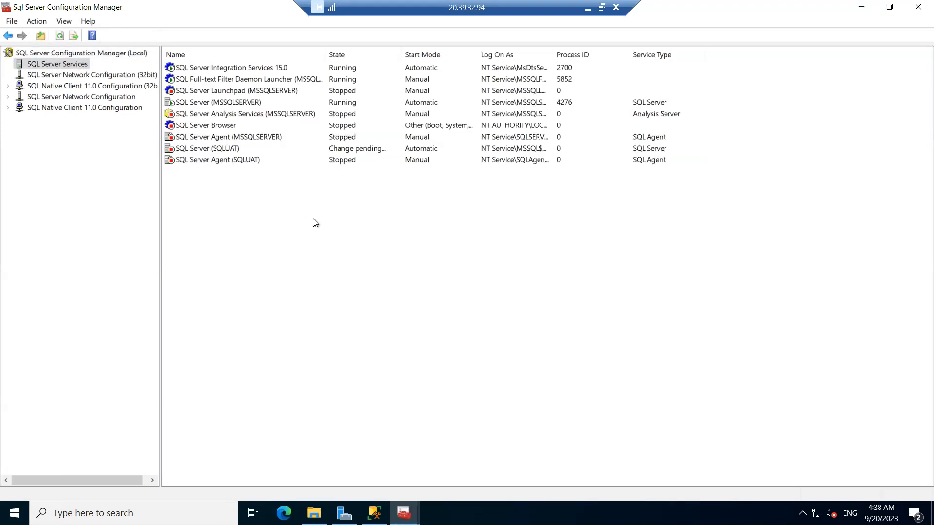
right_click(314, 220)
click(349, 229)
click(223, 149)
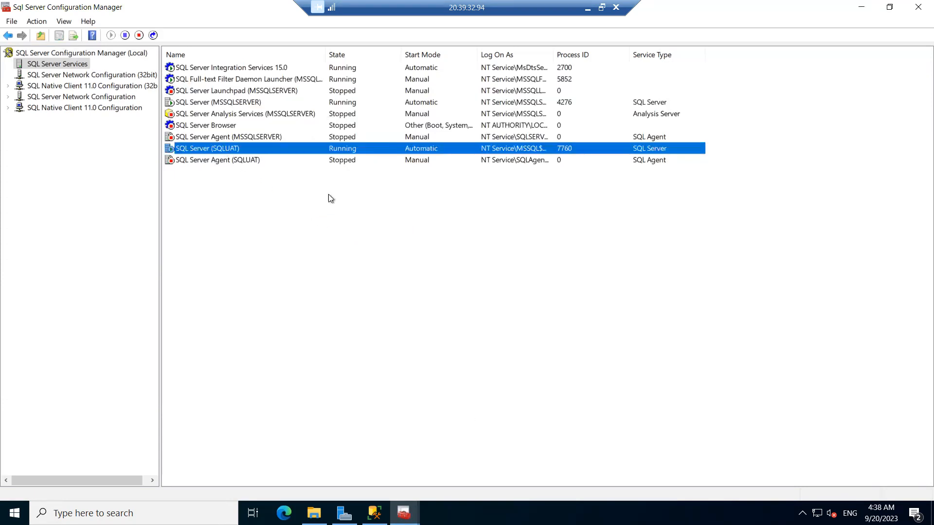
Switch to SQL Server Management Studio and try to connect to sqlinazurevm\SQLUAT with Windows Authentication.
click(374, 513)
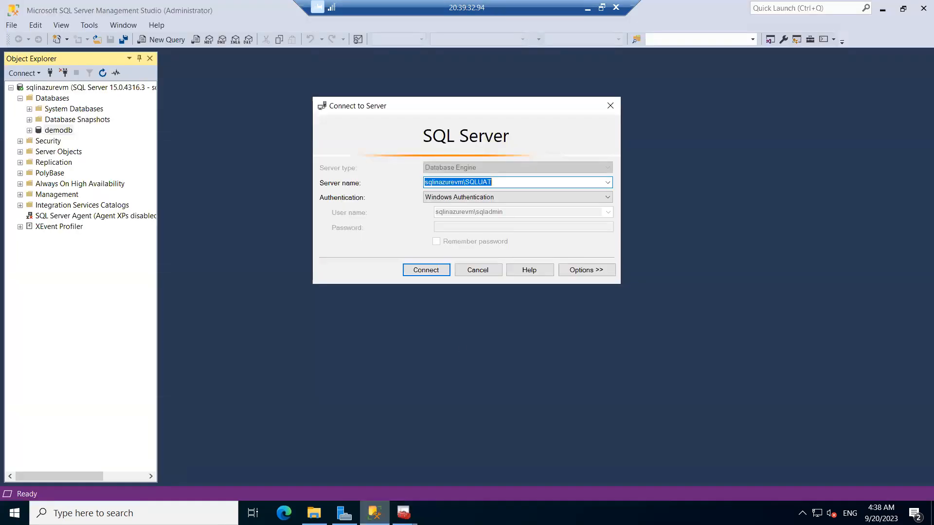
click(422, 272)
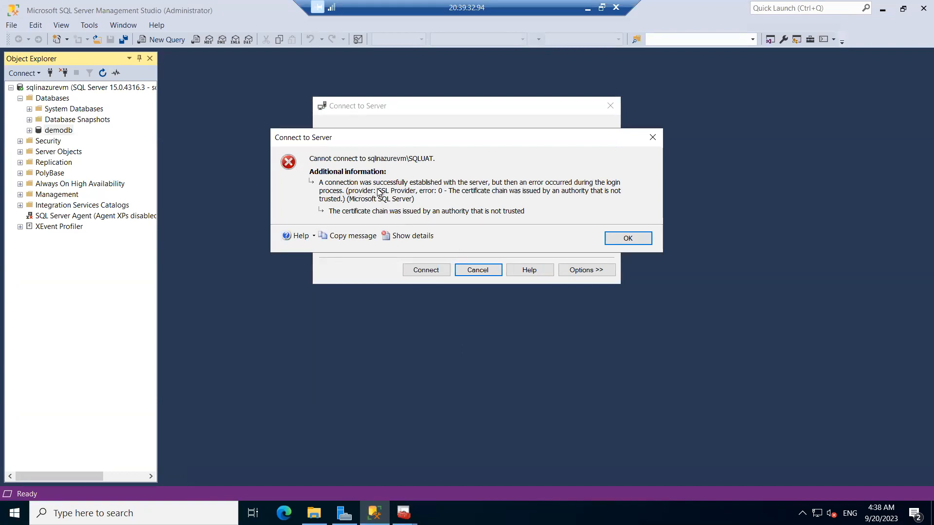
click(627, 238)
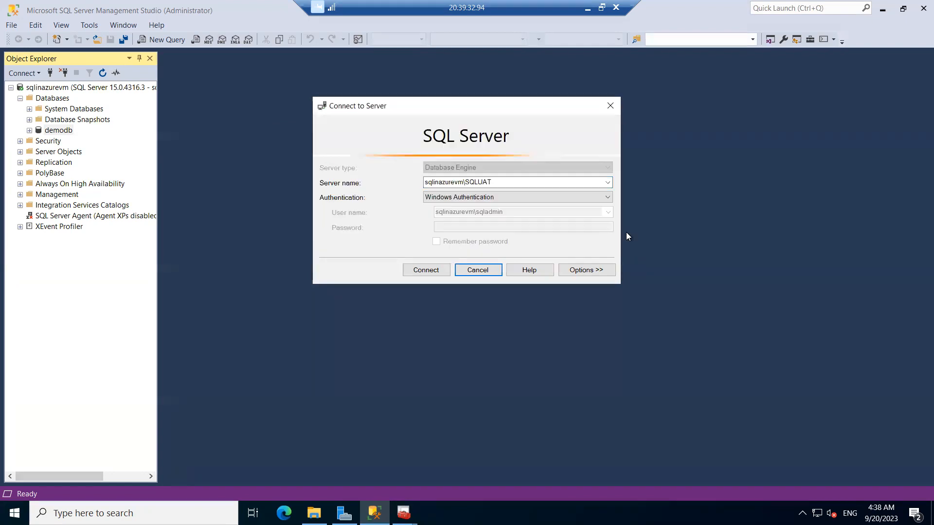
Turn off the Encrypt connection option for the sqlinazurevm\SQLUAT connection and return to its login settings.
click(574, 271)
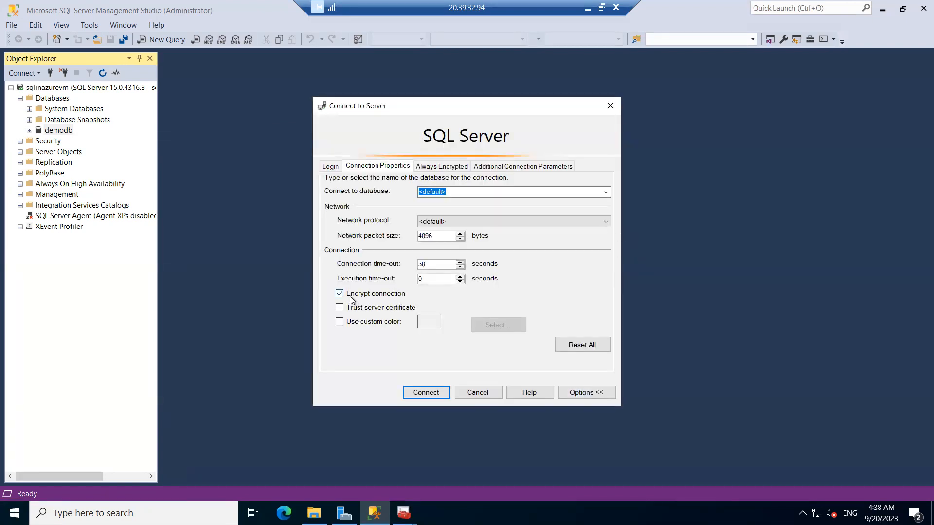
click(351, 297)
click(334, 168)
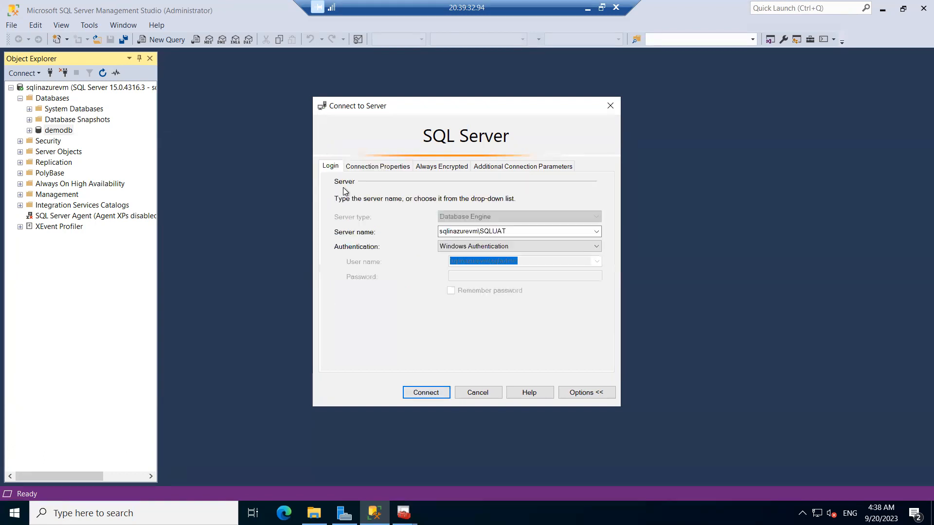
Connect to sqlinazurevm\SQLUAT with Windows Authentication, and expand its Databases folder to compare it with the default instance sqlinazurevm.
click(421, 392)
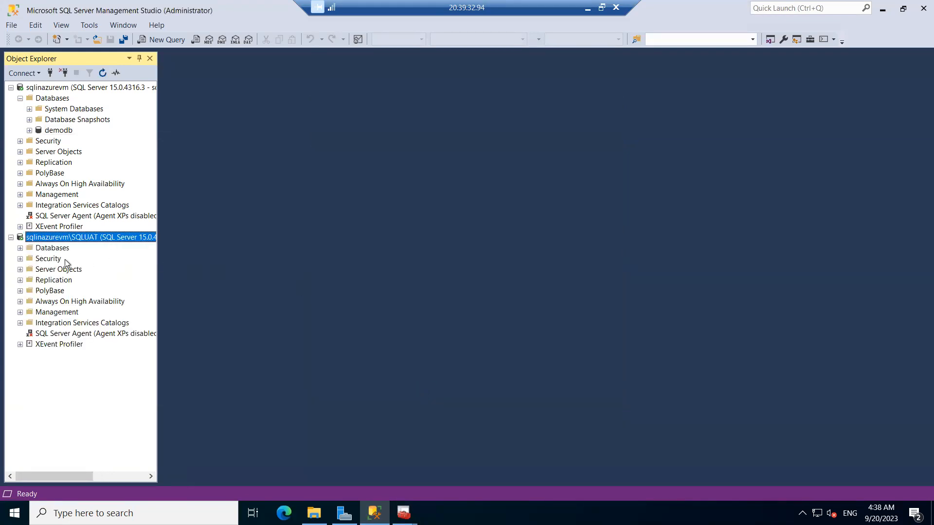
click(20, 248)
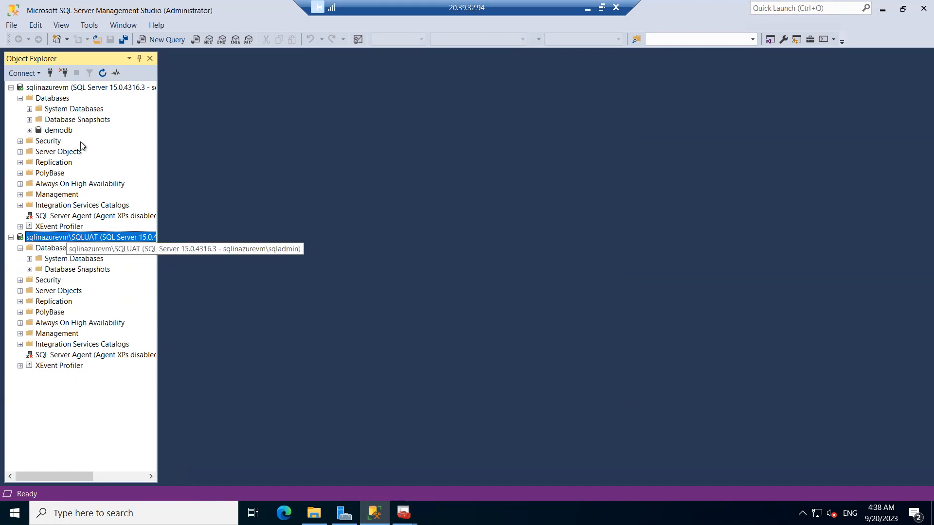
click(81, 89)
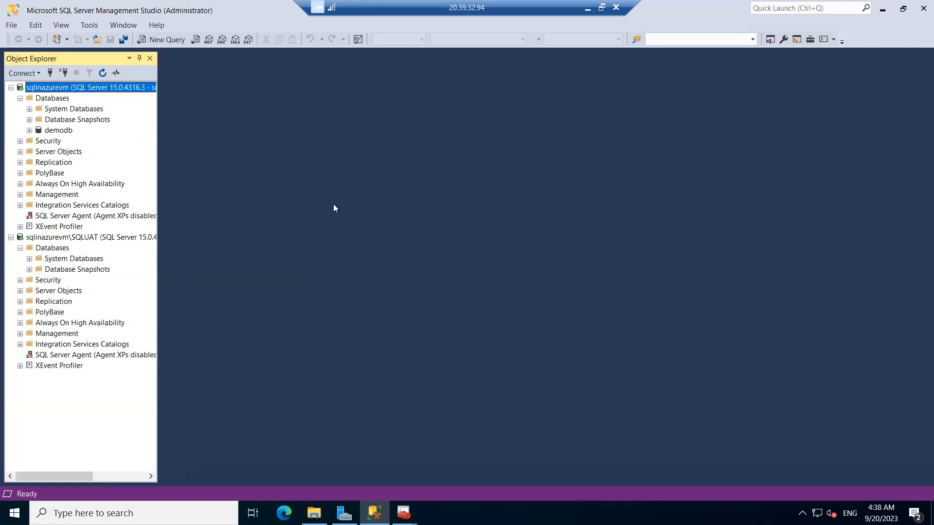